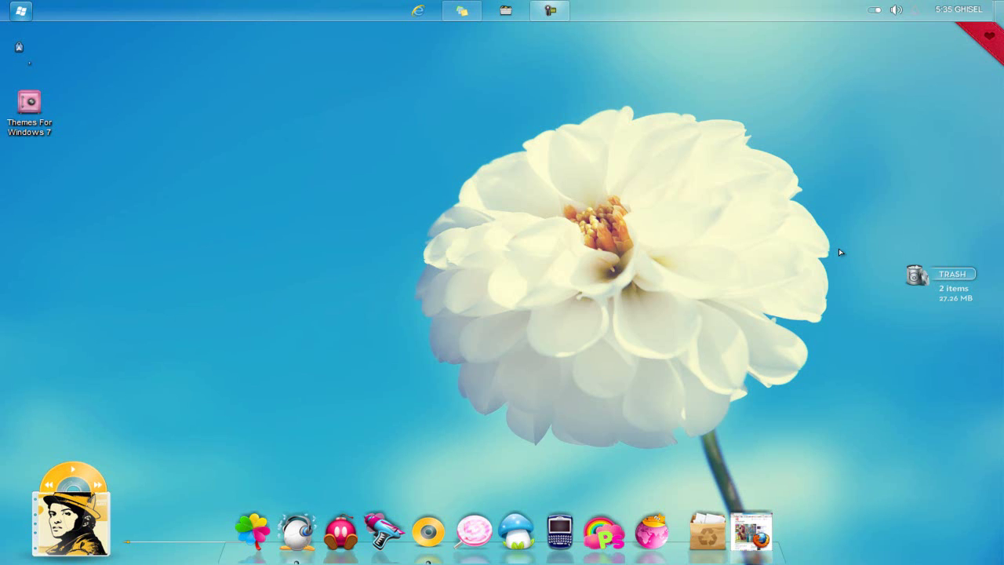
- Extract the Themes For Windows 7 archive on the desktop and open the extracted folder
right_click(44, 104)
click(81, 142)
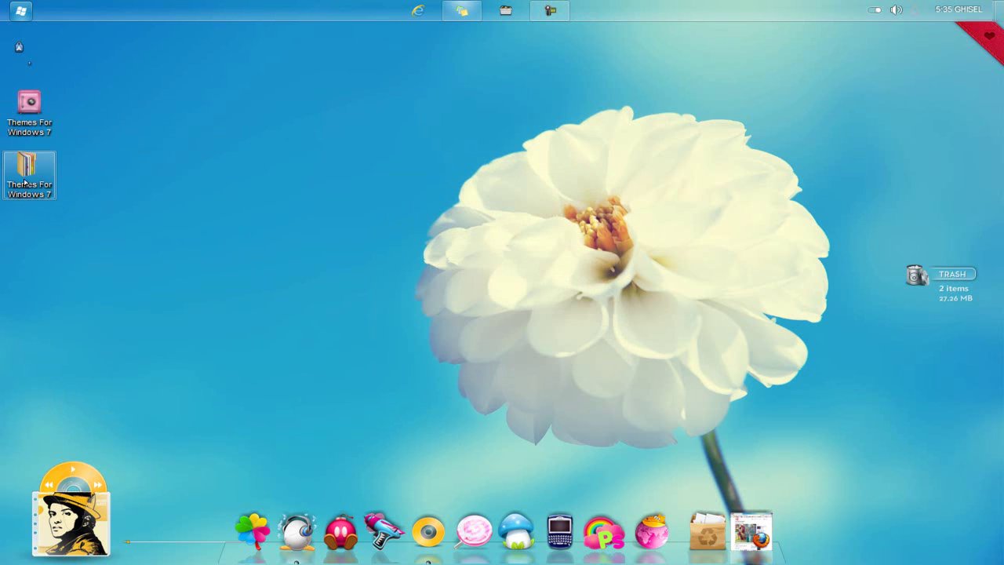
double_click(25, 174)
drag(407, 69, 389, 60)
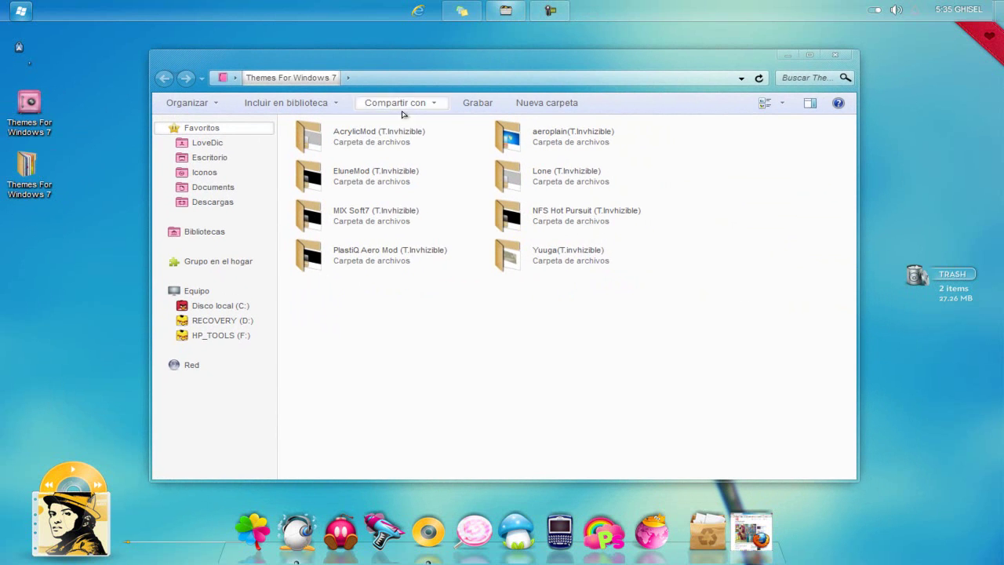
drag(684, 323, 421, 358)
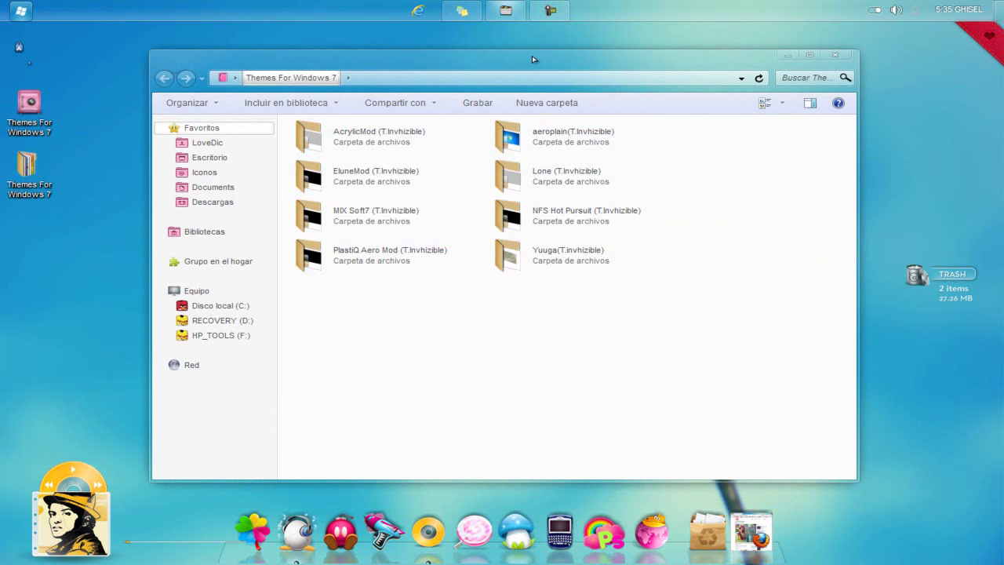
drag(533, 59, 537, 62)
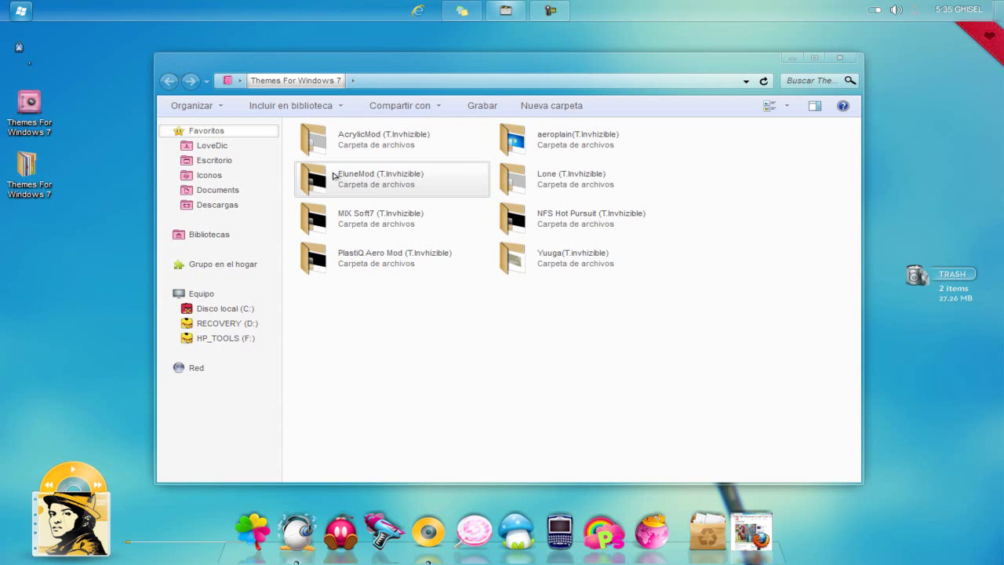
- Examine the EluneMod theme's Start menu and its full program list, and open Equipo from it
click(10, 5)
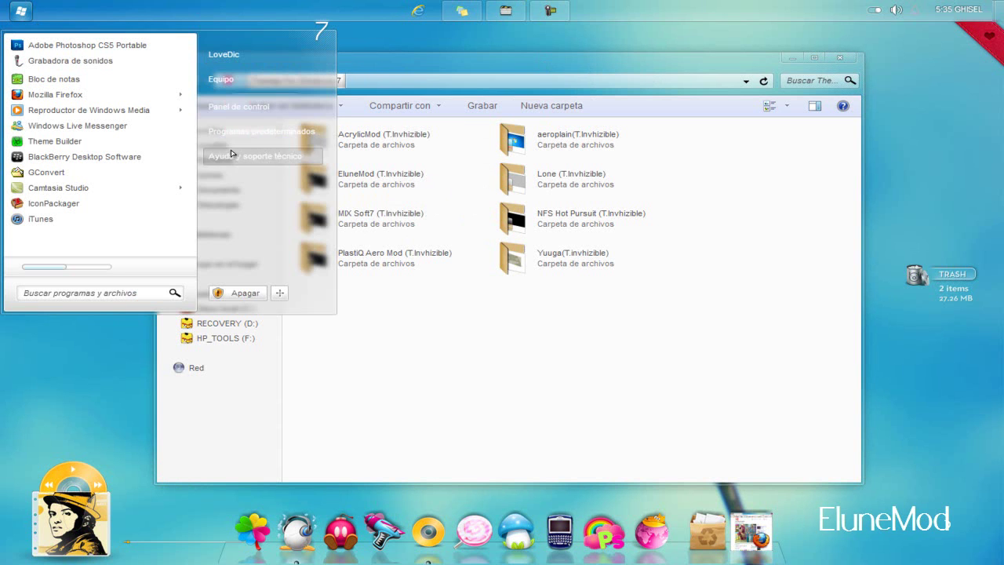
click(61, 269)
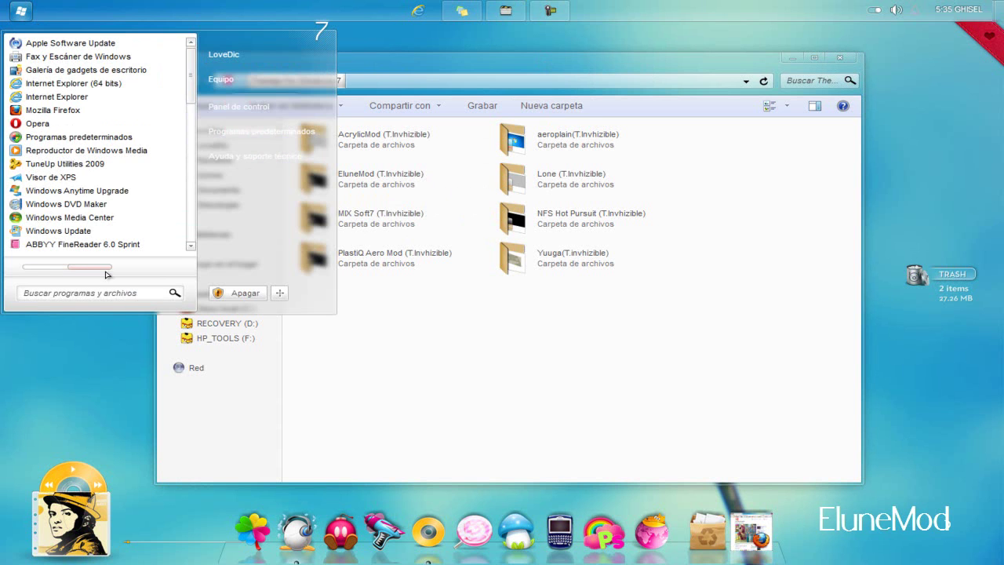
click(74, 270)
click(55, 274)
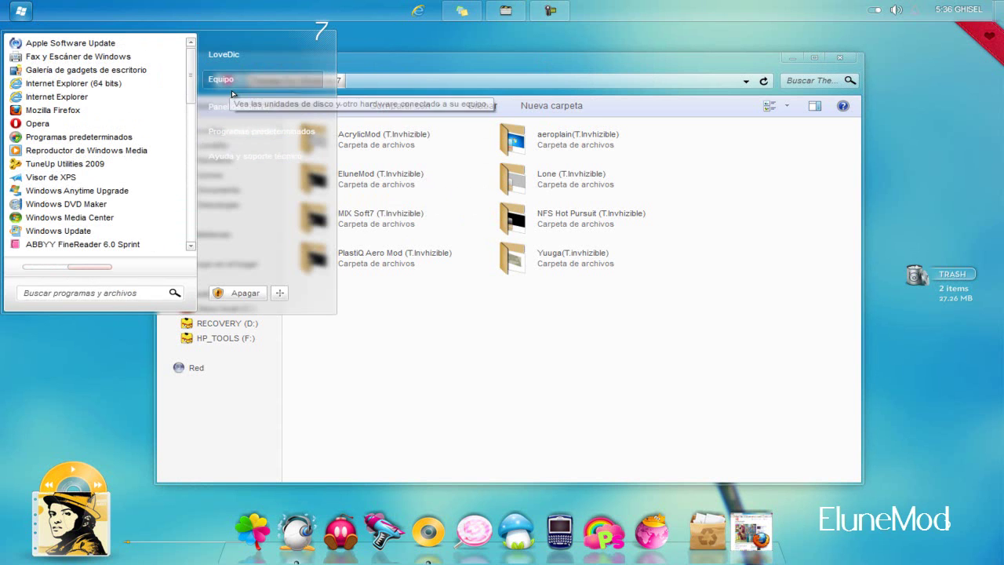
click(222, 79)
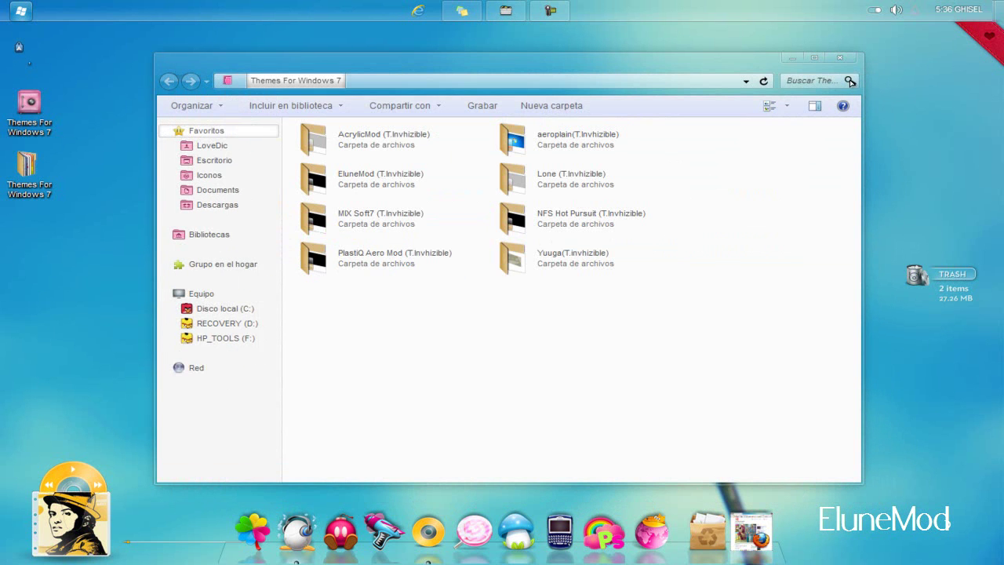
- Select the AcrylicMod theme folder and examine that theme's Start menu and full program list
click(307, 138)
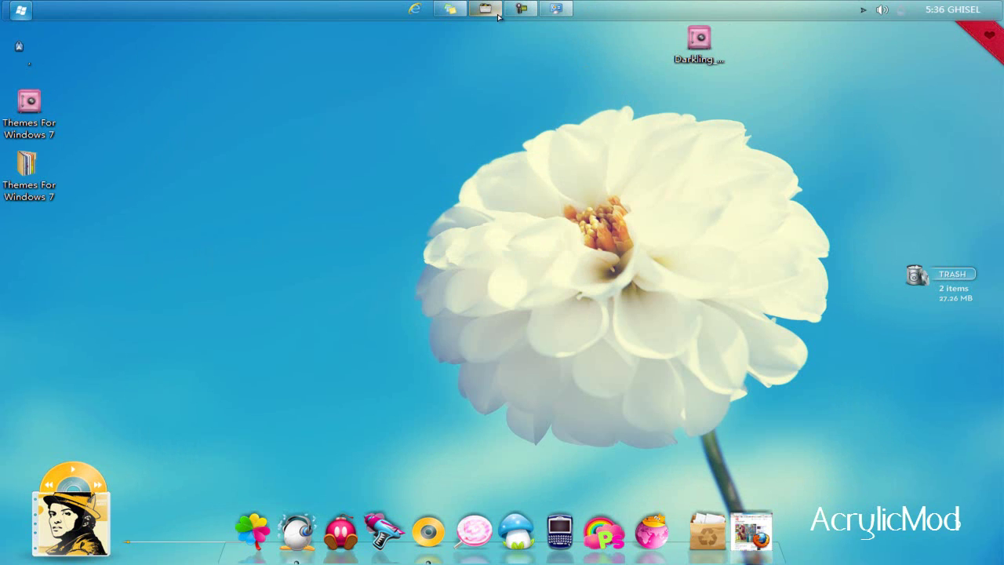
mouse_move(491, 11)
click(21, 9)
click(90, 272)
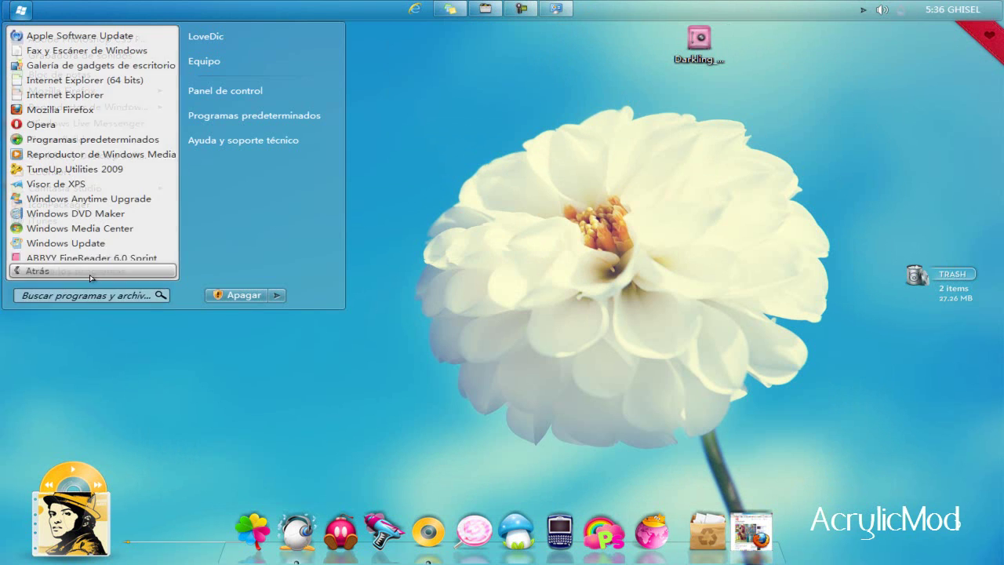
- Examine the personal user folder and the Equipo drive view under the AcrylicMod theme, and return to the themes folder
click(229, 45)
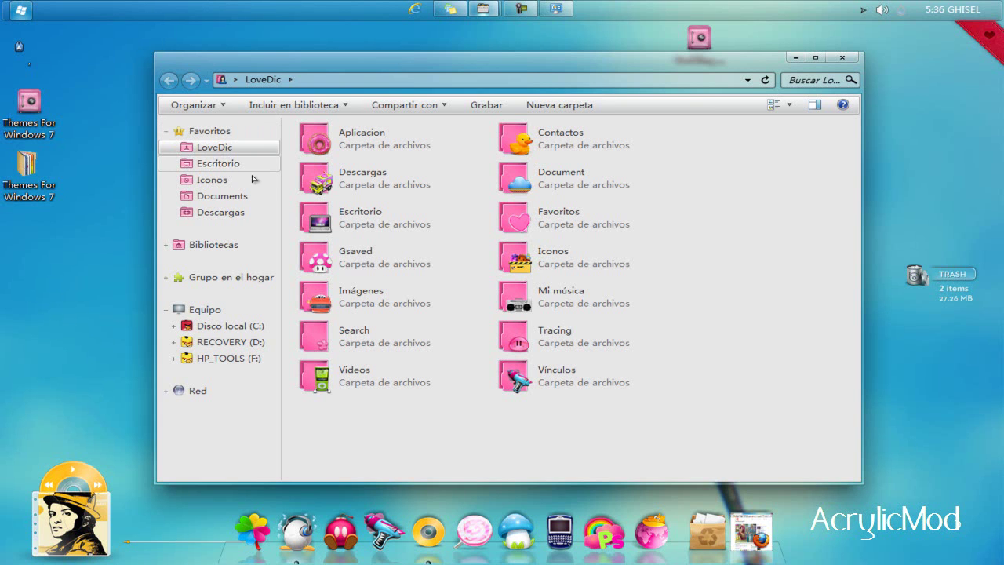
click(234, 311)
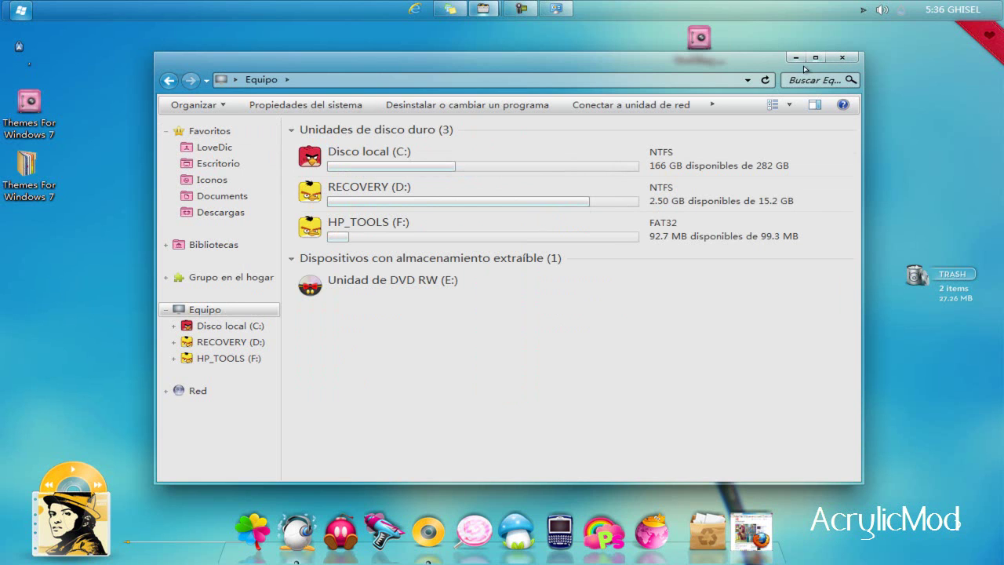
click(843, 57)
click(483, 9)
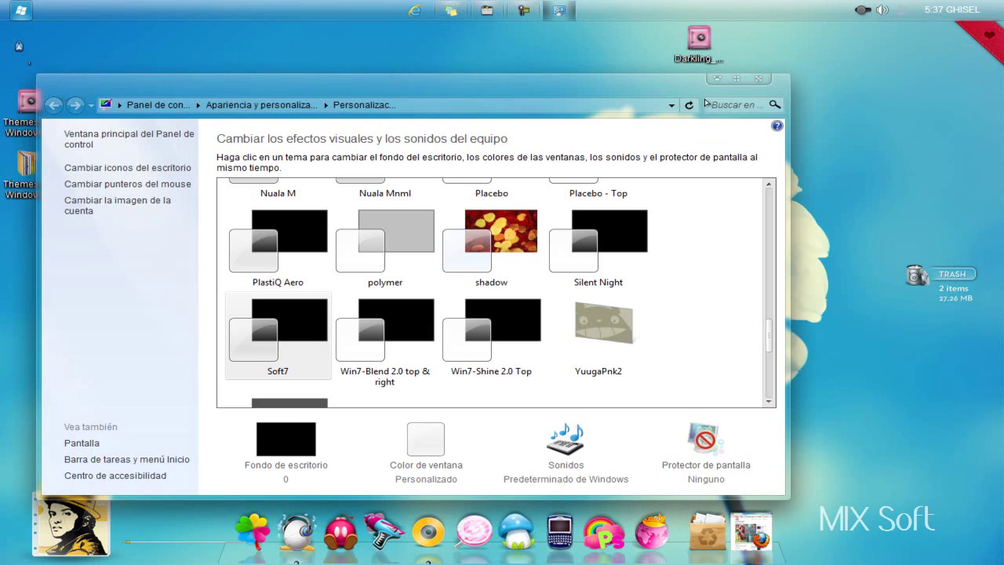
- Minimize the Personalization window and examine the hidden notification icons under the MIX Soft theme
drag(671, 87, 730, 77)
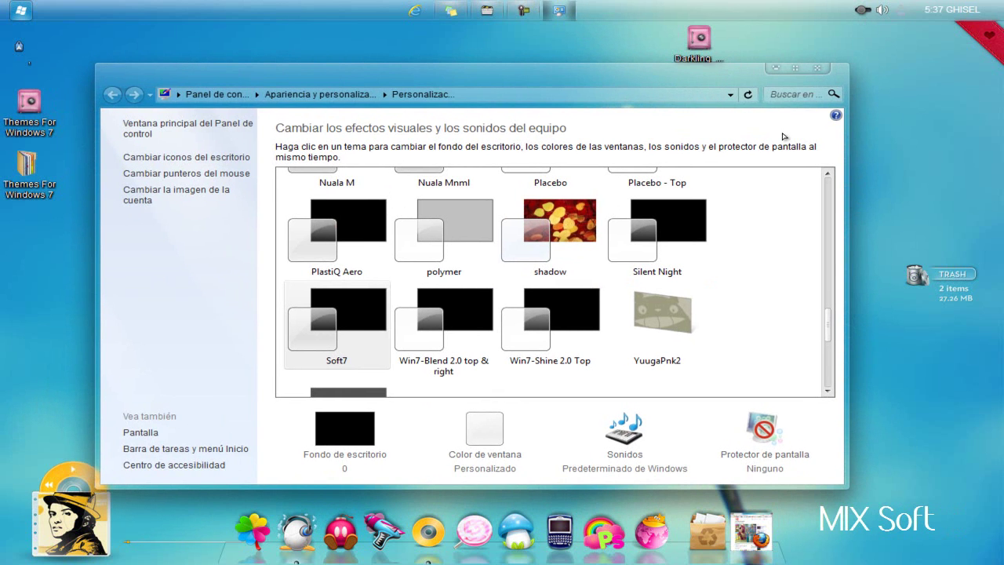
click(776, 69)
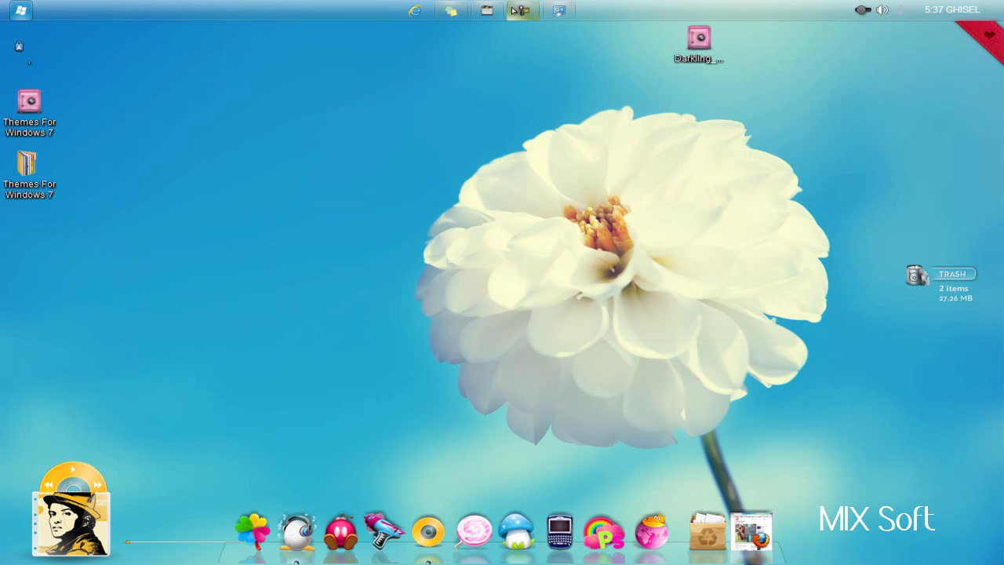
click(863, 10)
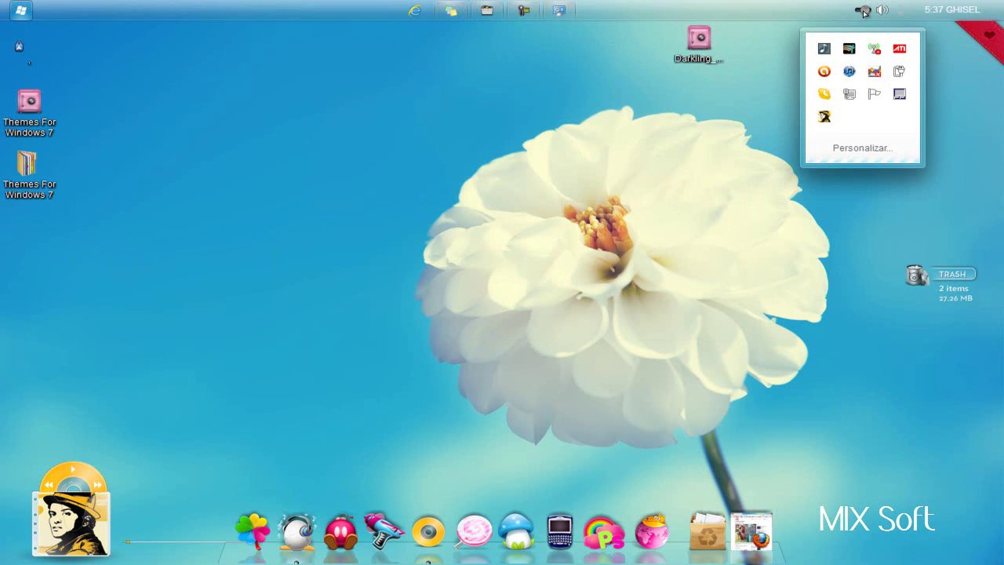
click(863, 12)
click(863, 11)
- Examine the MIX Soft theme's Start menu program list, personal user folder and Equipo drive view, and close the folder window
click(12, 15)
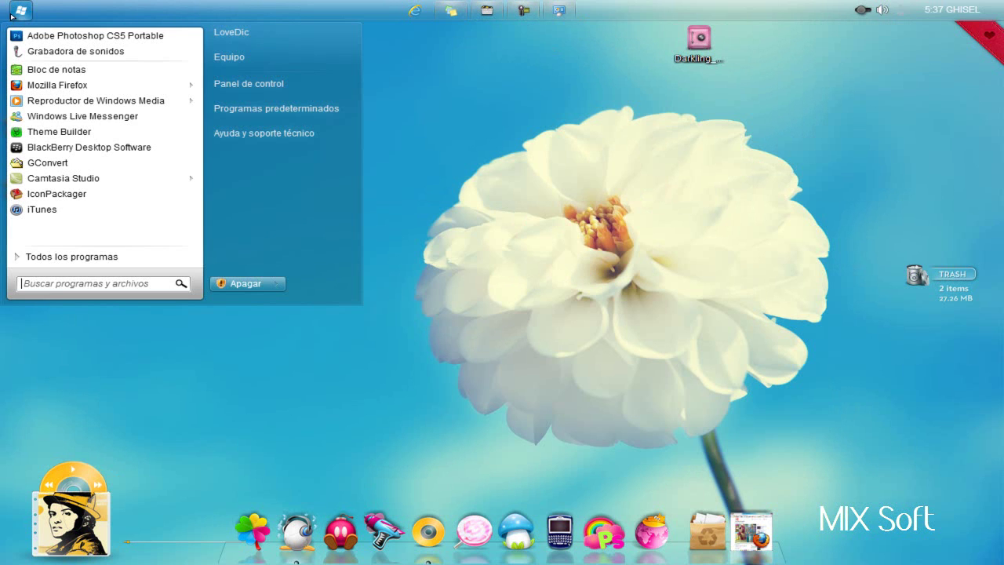
click(72, 257)
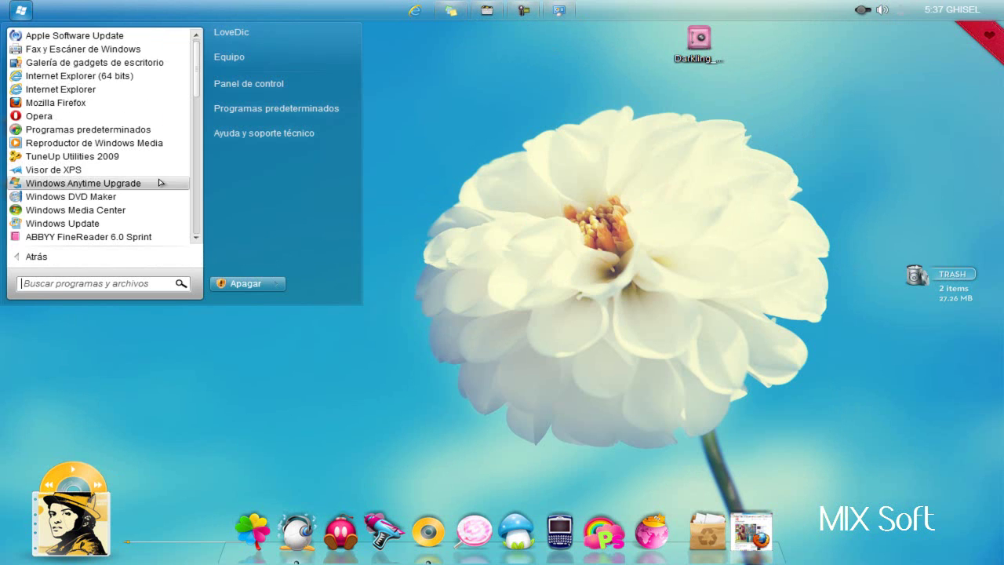
click(250, 33)
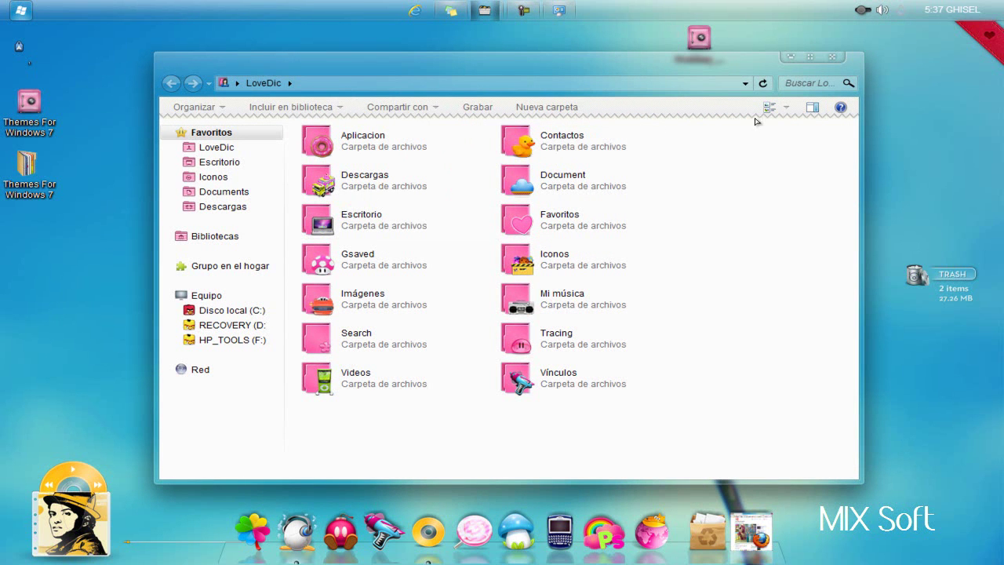
click(202, 295)
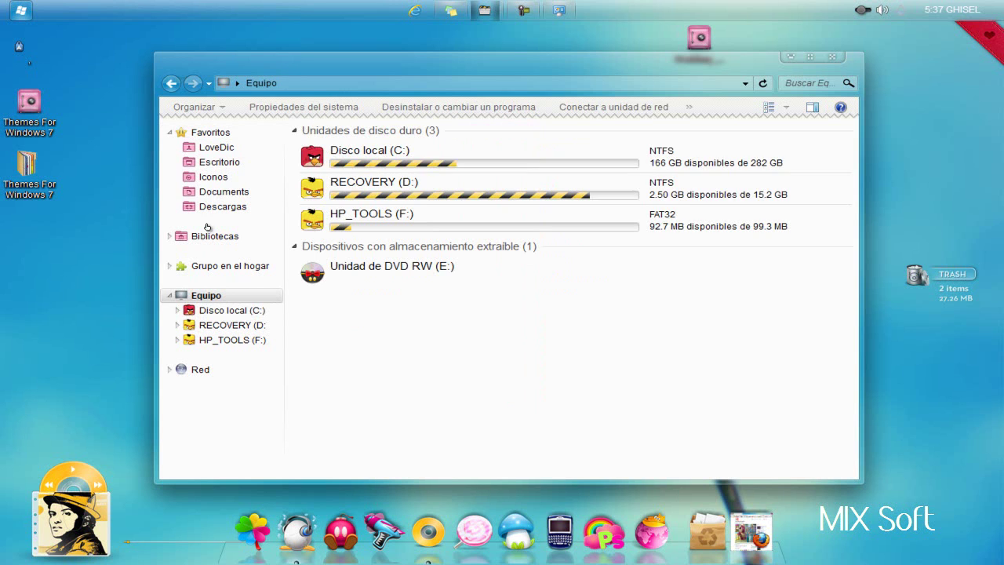
click(171, 83)
click(834, 57)
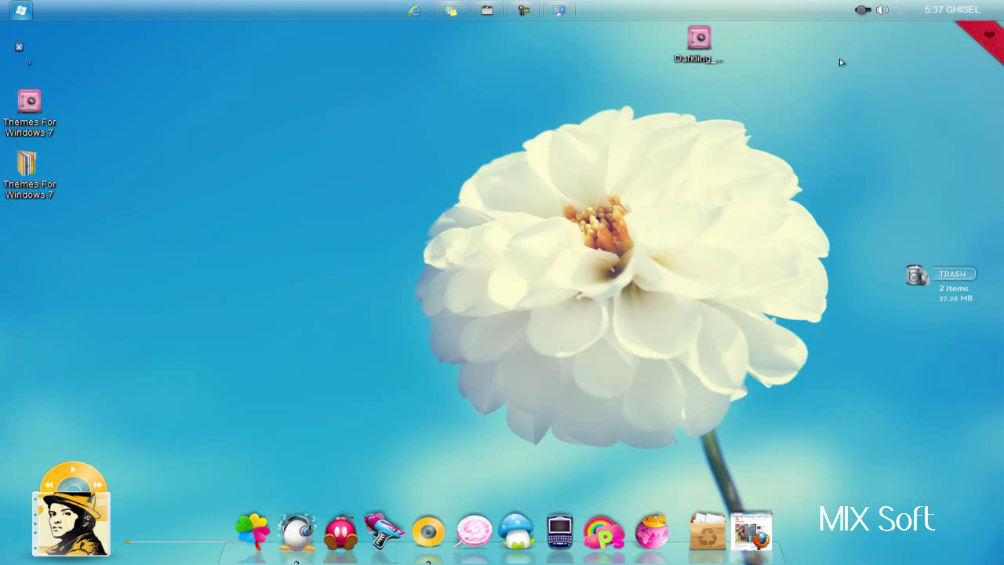
- Select the PlastiQ Aero Mod folder in Themes For Windows 7 and apply the PlastiQ Aero theme in the Personalization settings
click(487, 10)
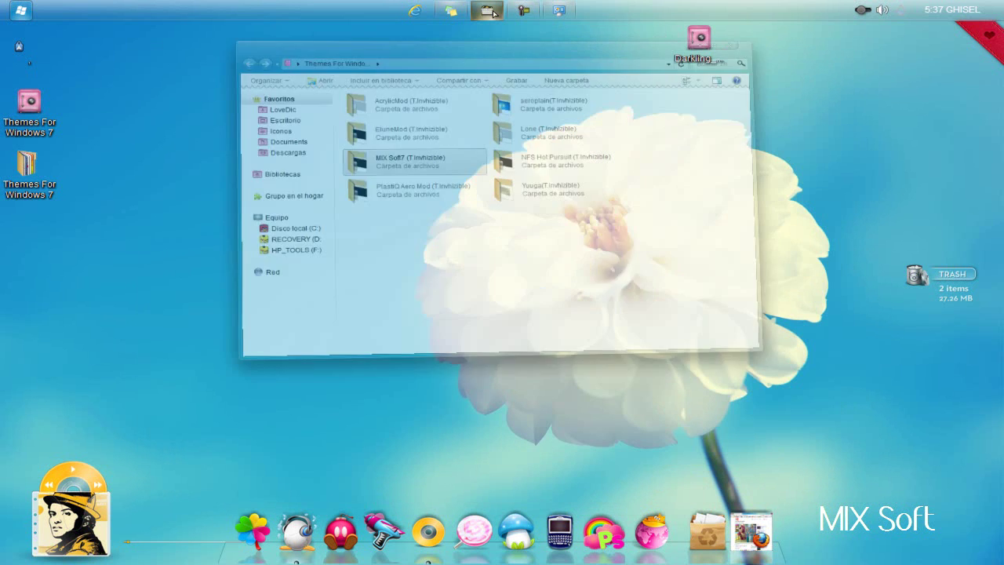
click(397, 265)
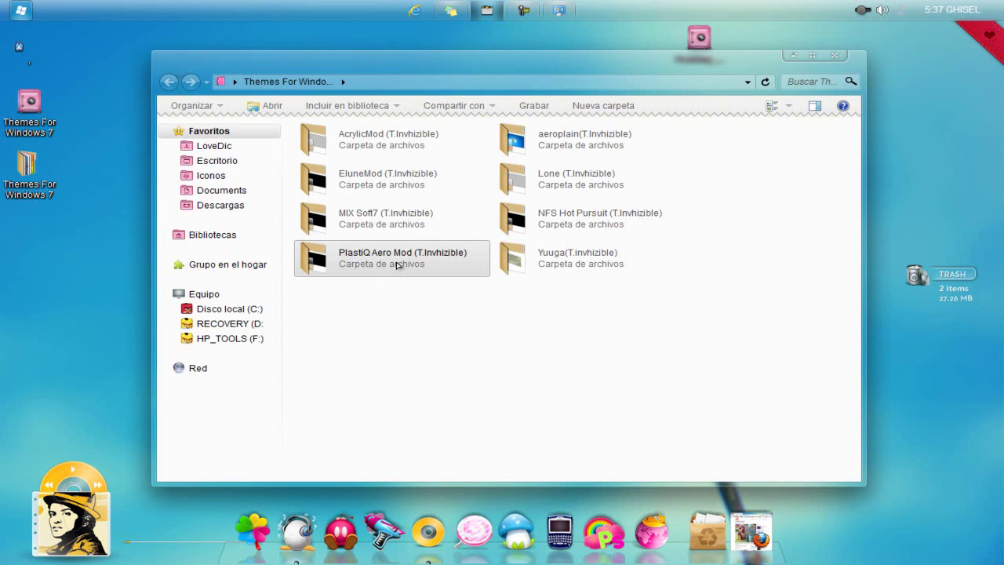
click(794, 56)
right_click(319, 132)
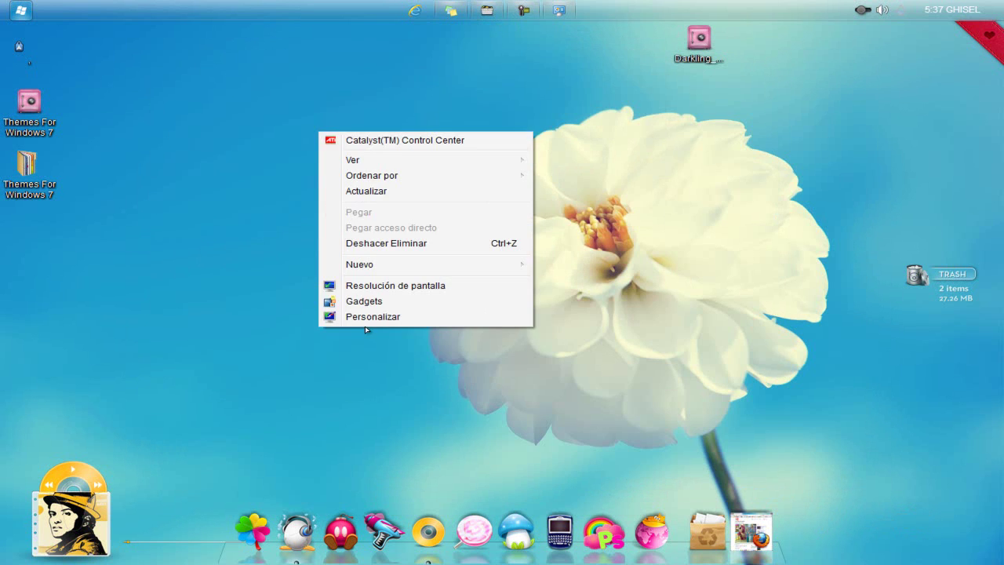
click(556, 6)
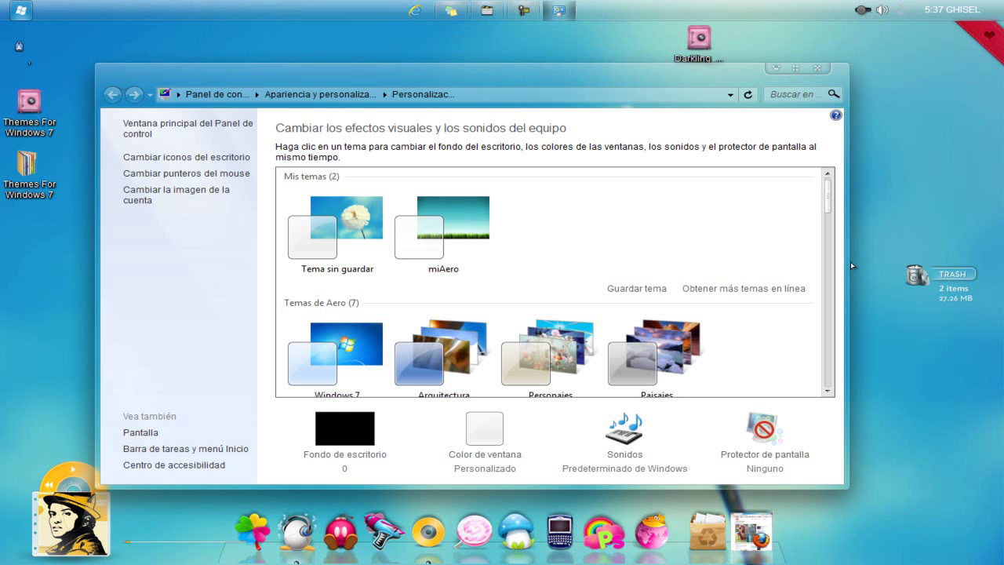
drag(825, 194, 829, 246)
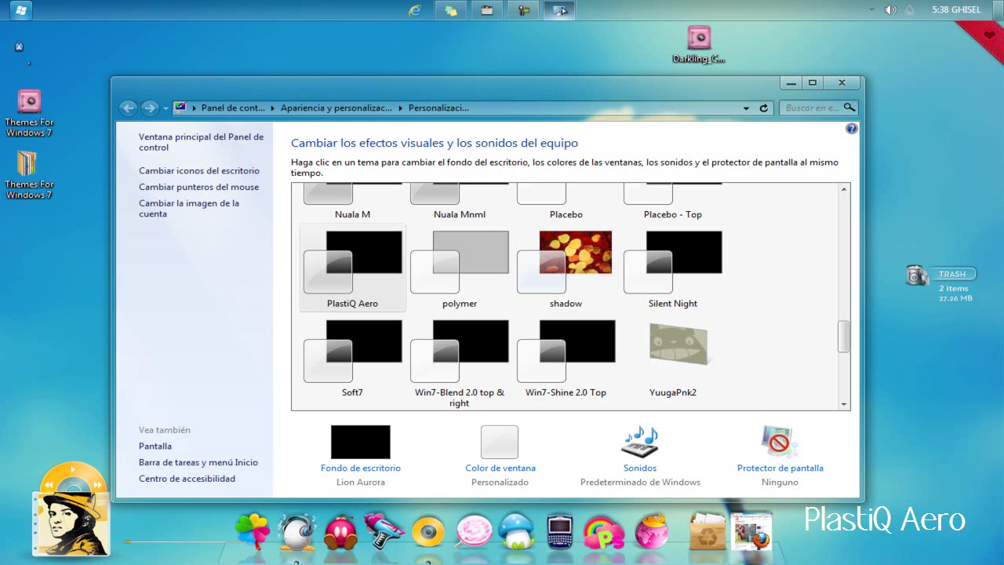
- Examine the hidden notification icons and the Start menu's full program list under the PlastiQ Aero theme
click(870, 11)
click(872, 13)
click(872, 13)
click(874, 14)
click(21, 9)
click(69, 255)
click(69, 255)
- Examine the personal user folder, the Equipo drive view and the themes folder under the PlastiQ Aero theme
click(270, 89)
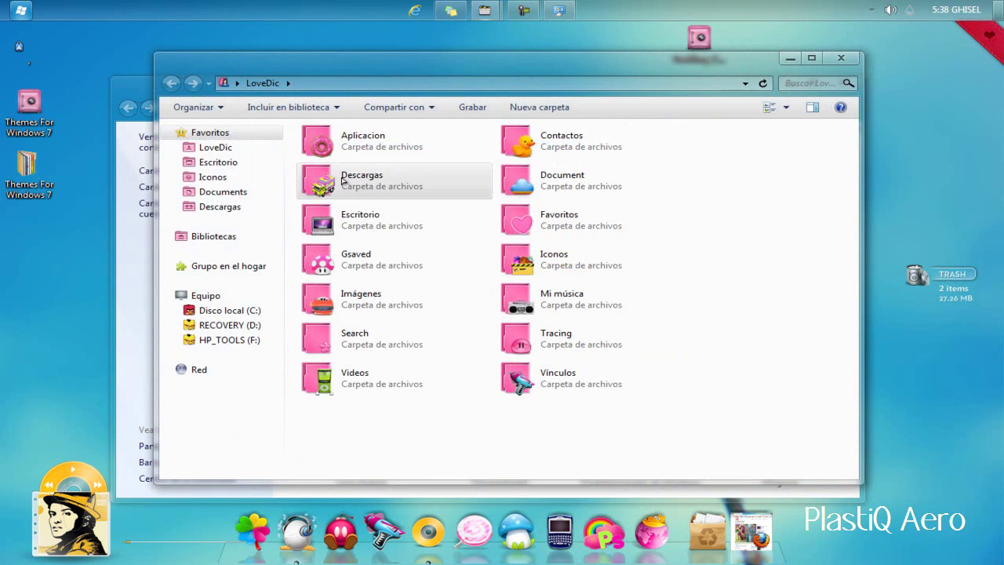
click(207, 296)
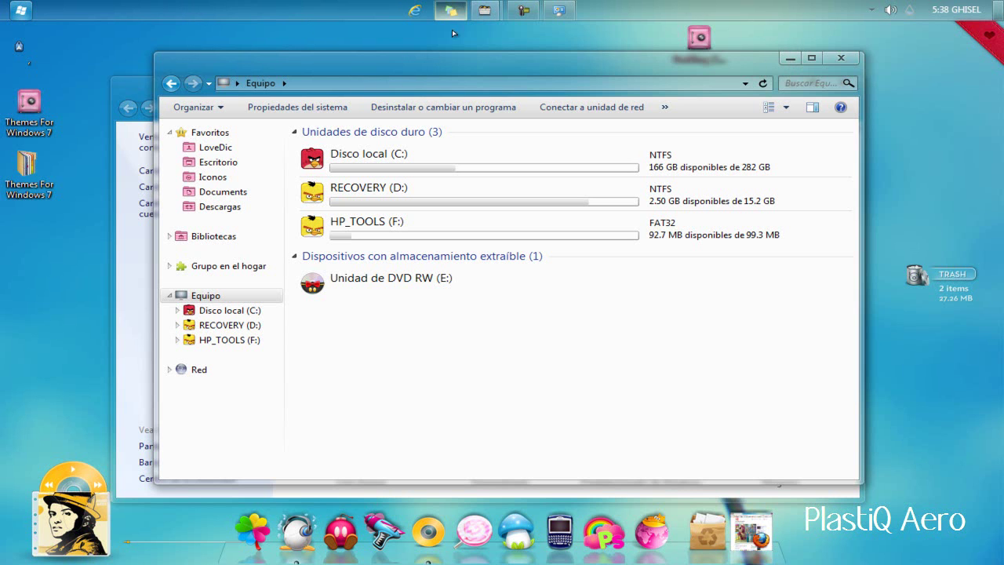
click(840, 58)
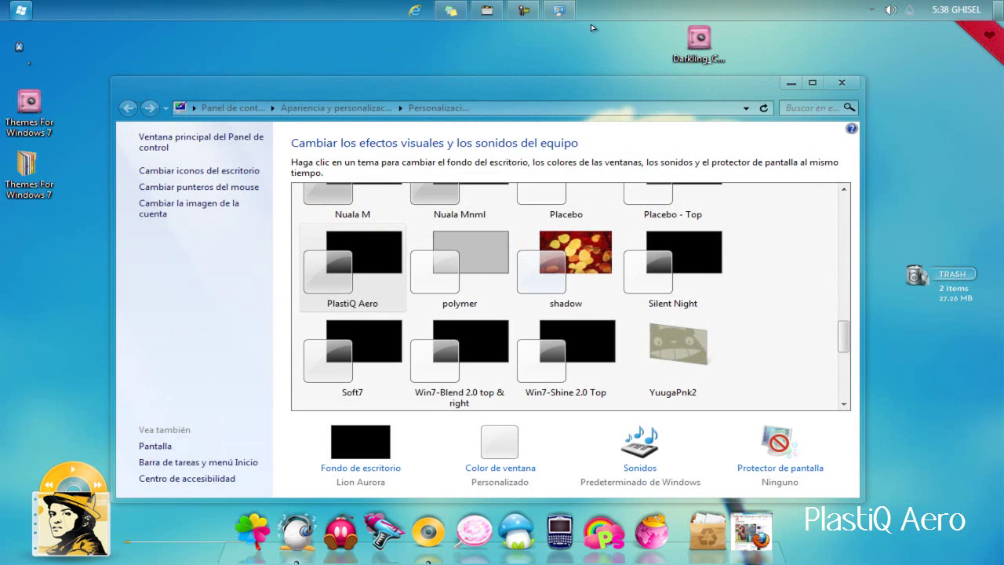
click(494, 6)
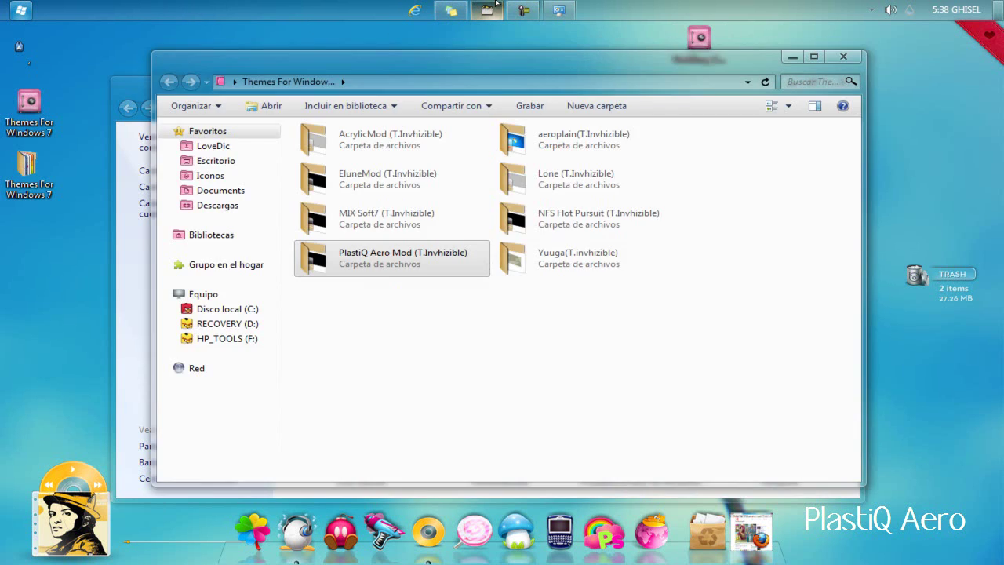
click(494, 7)
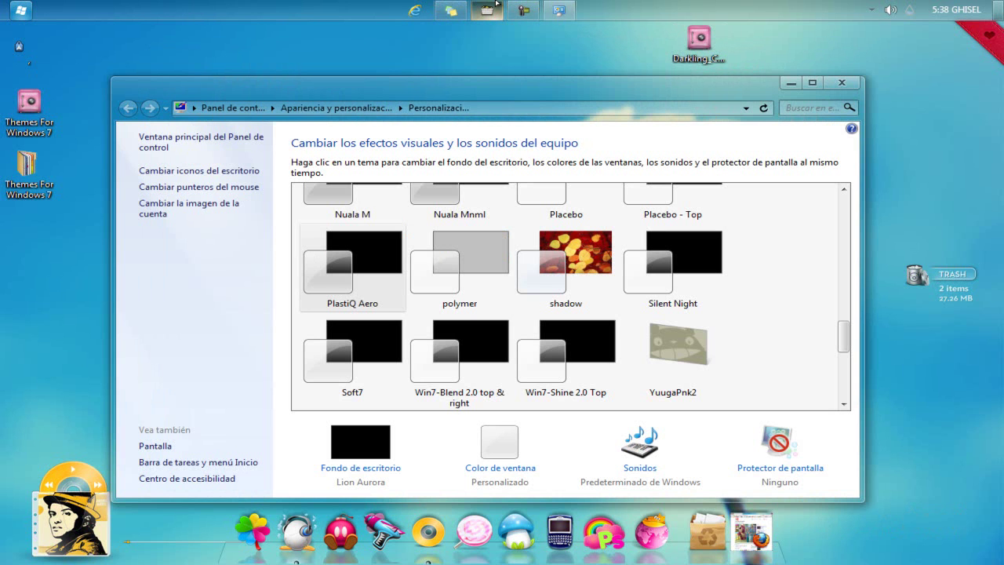
- Apply the miAero theme from the Mis temas group in the Personalization settings
drag(843, 343, 874, 255)
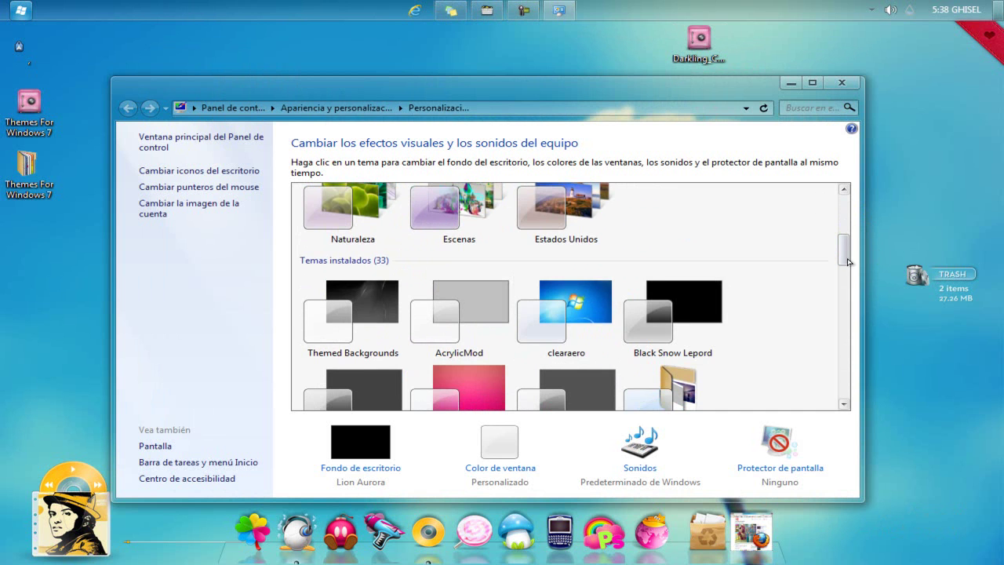
drag(844, 251, 844, 212)
click(462, 239)
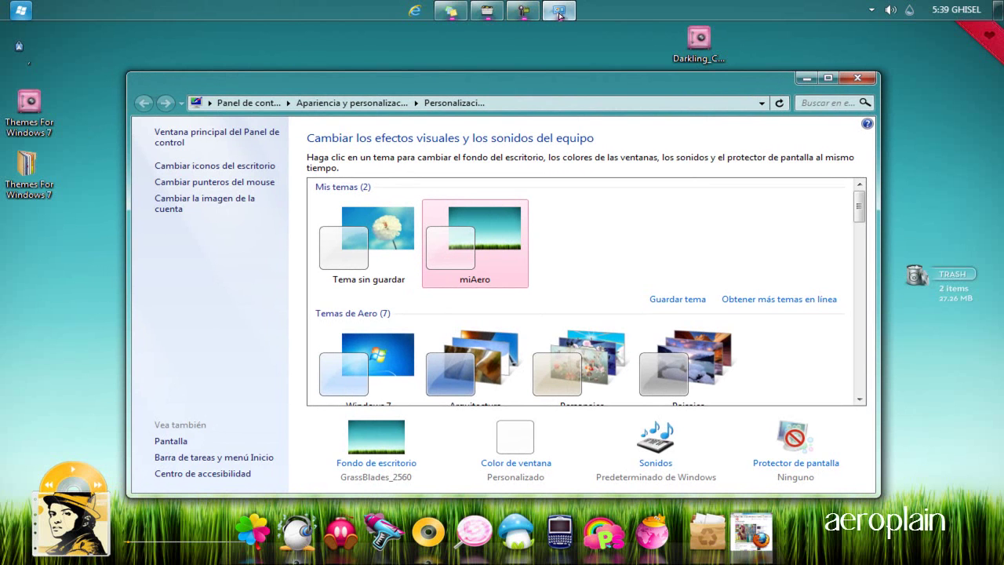
- Examine the Start menu, the personal user folder, the Disco local (C:) contents and the Equipo drive view under the miAero theme
click(20, 10)
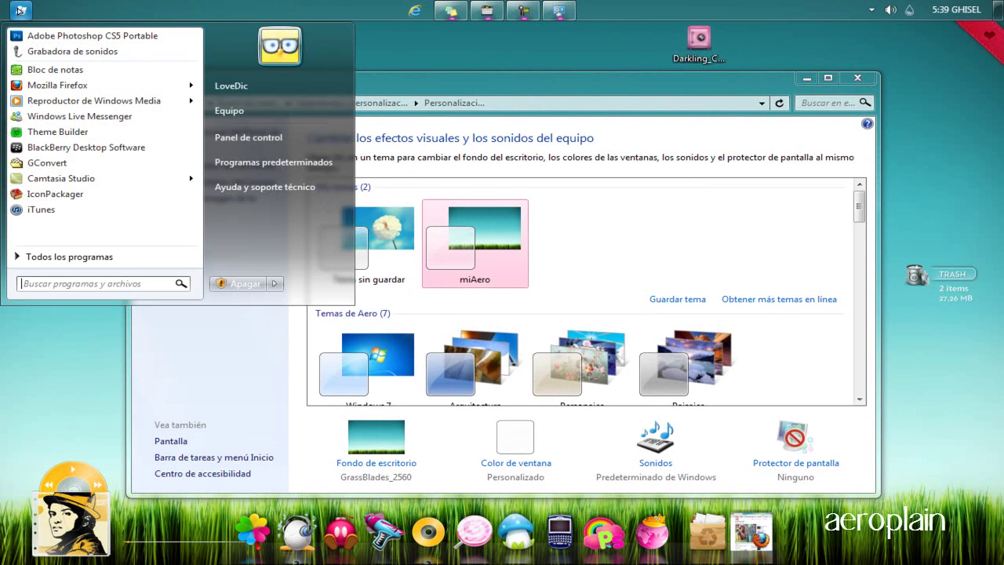
click(257, 86)
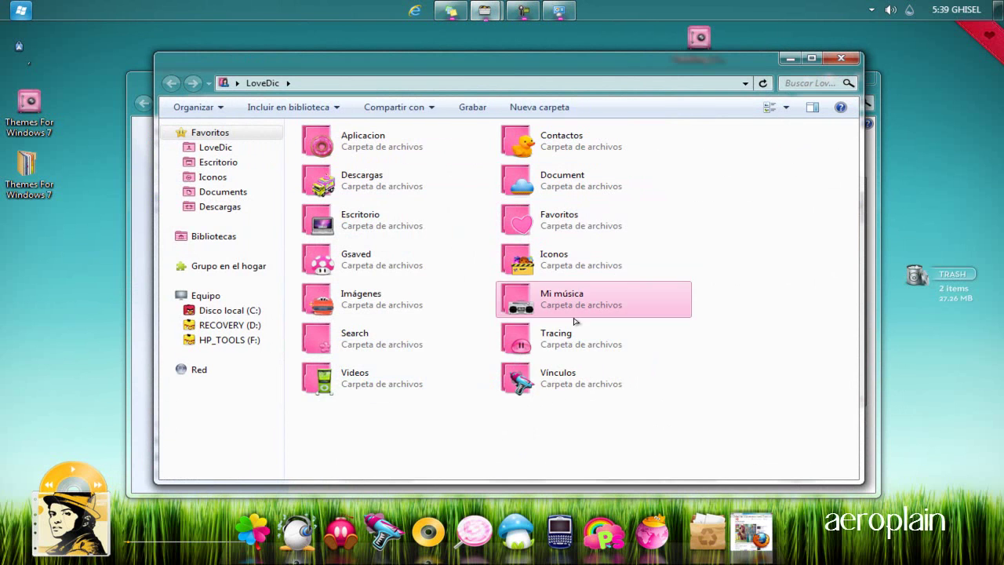
click(193, 310)
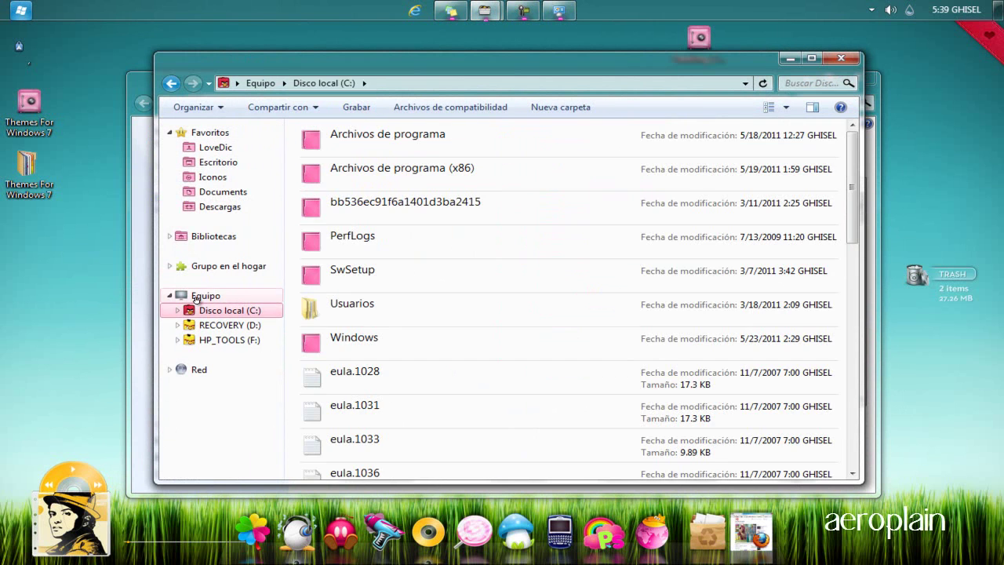
click(205, 295)
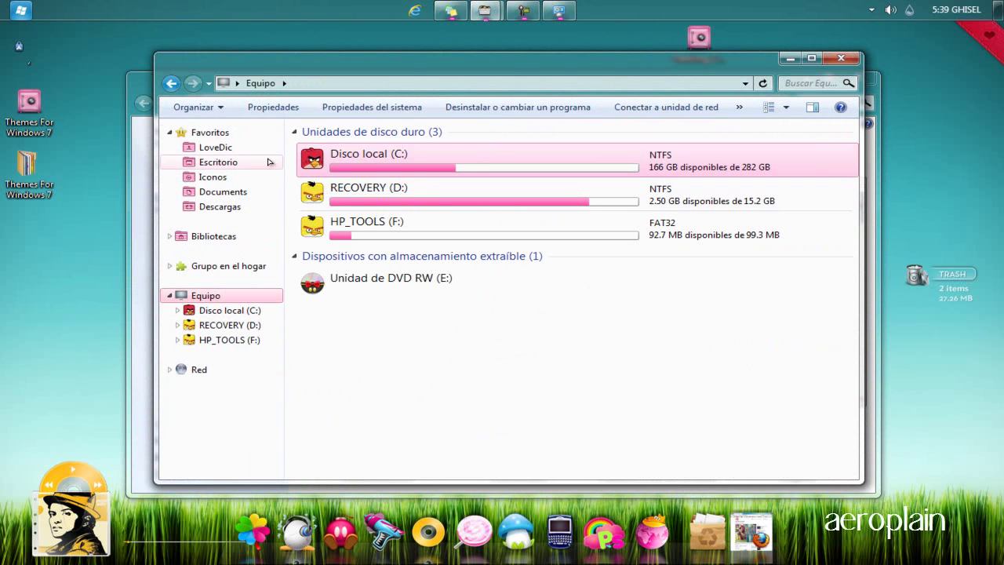
click(840, 59)
- Examine the context menu and delete confirmation dialog of the Themes For Windows 7 desktop folder, and decline the deletion
right_click(91, 38)
right_click(49, 172)
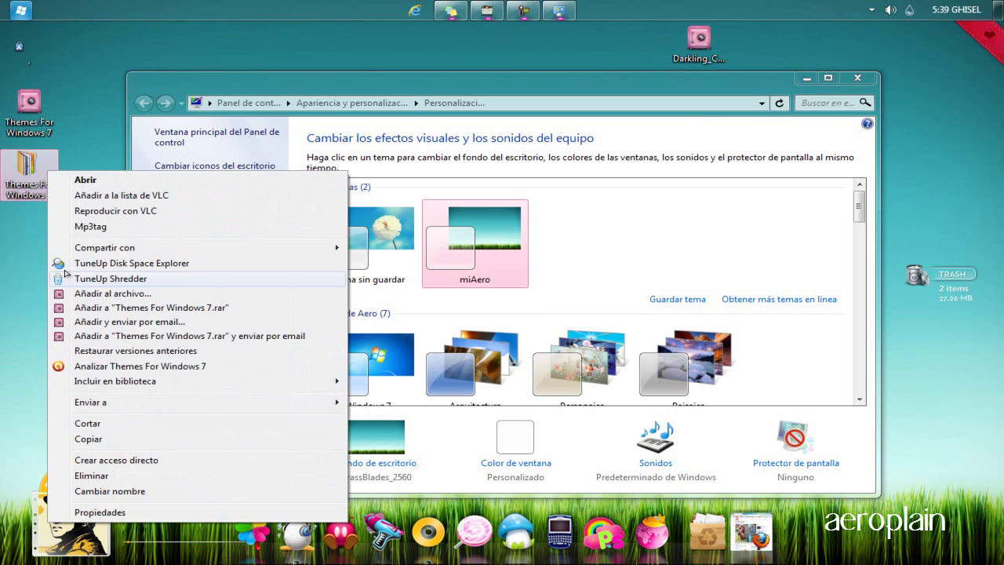
click(98, 477)
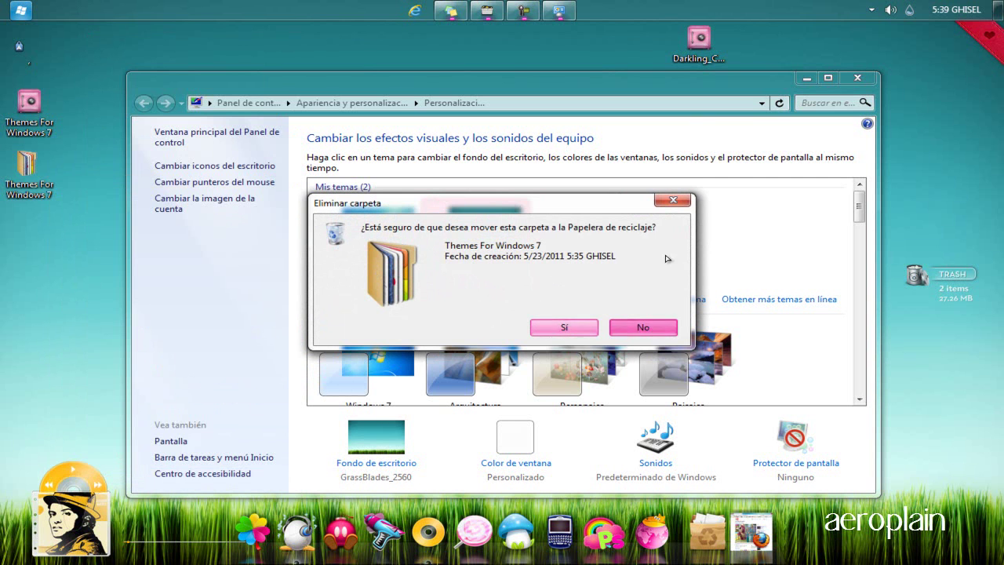
click(639, 328)
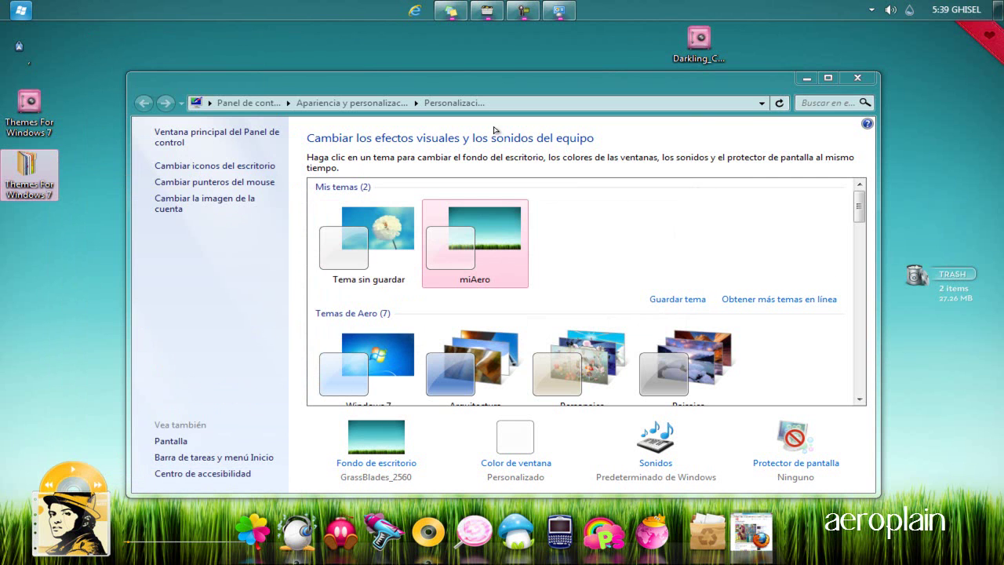
- Check the Themes For Windows 7 folder and apply the Lone theme in the Personalization settings
click(487, 10)
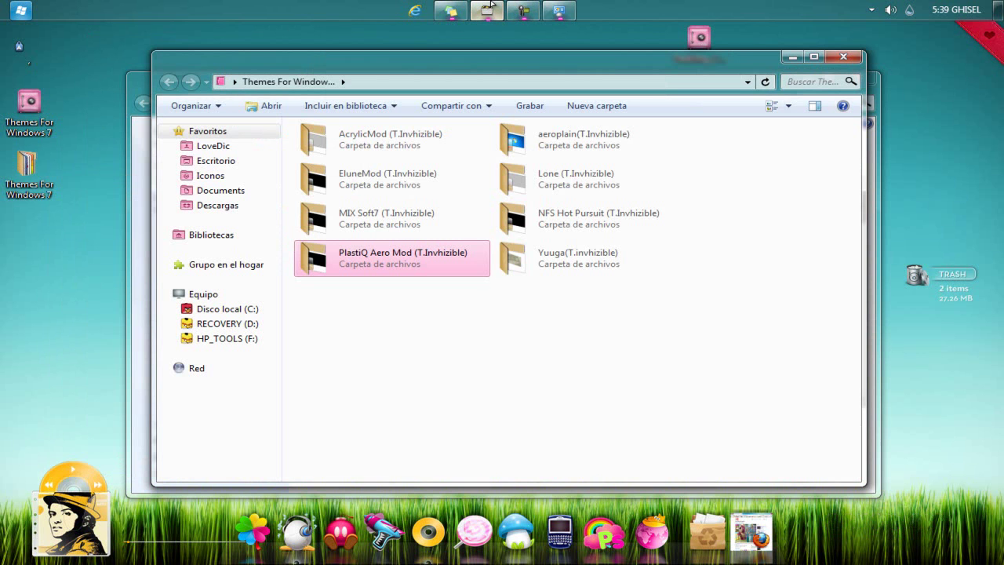
click(487, 9)
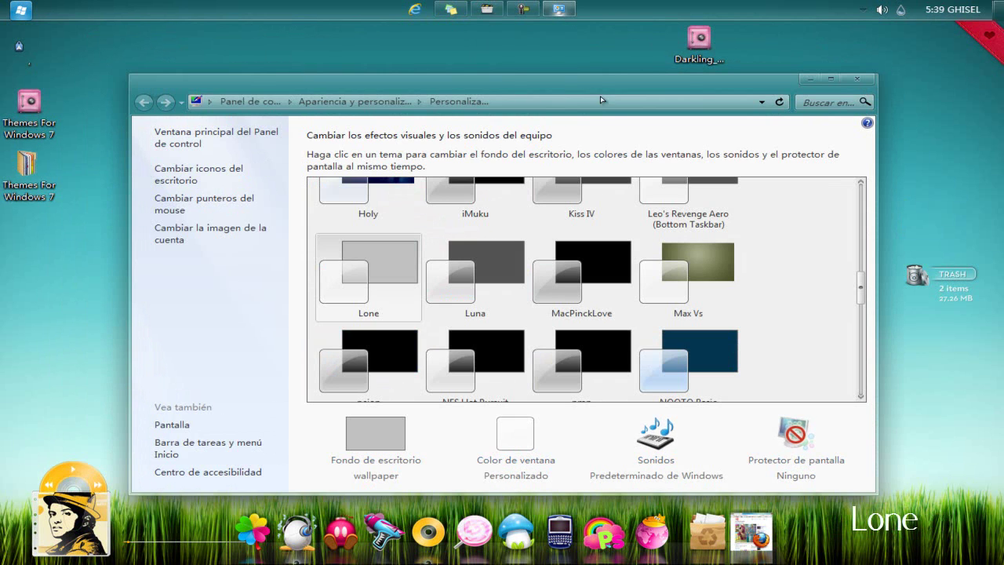
click(811, 80)
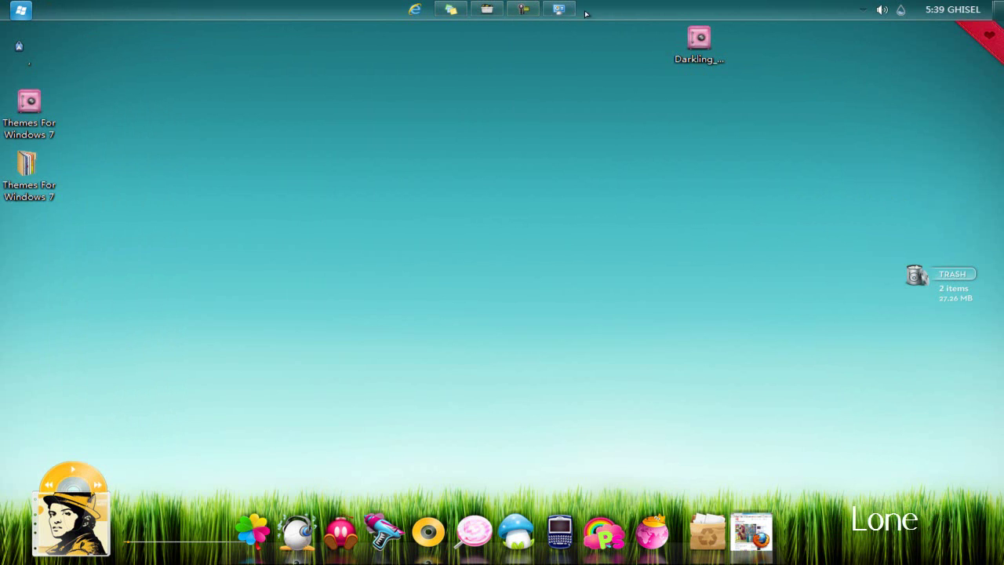
- Examine the hidden notification icons and the Start menu's full program list under the Lone theme
click(865, 10)
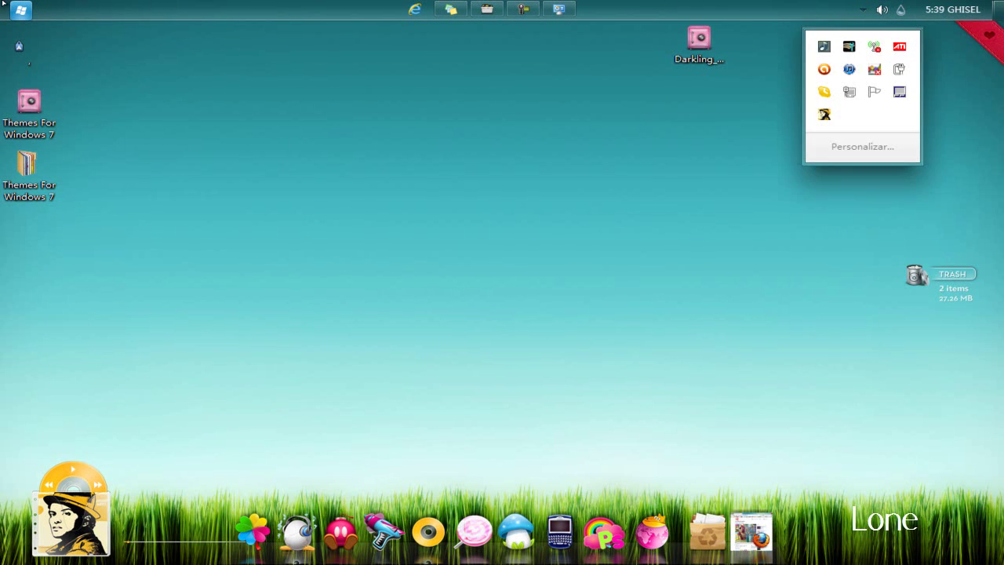
click(20, 10)
click(63, 270)
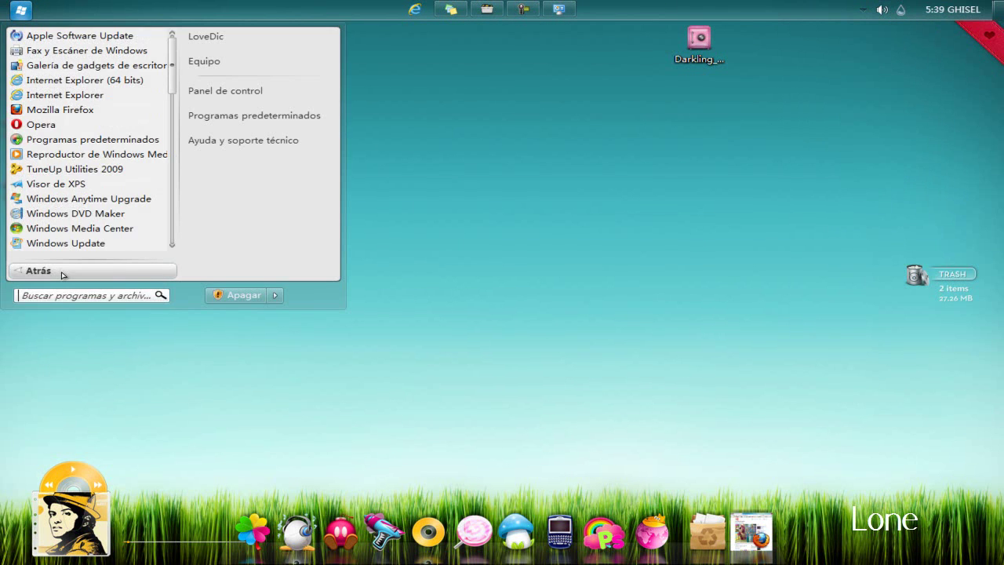
click(62, 271)
- Examine the personal user folder with Descargas selected and the Equipo drive view under the Lone theme
click(208, 38)
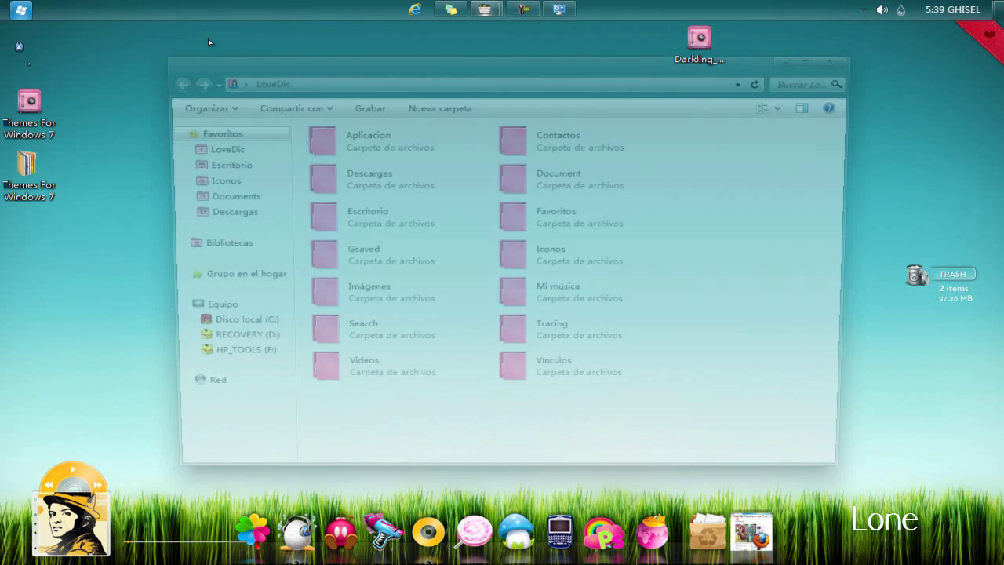
click(342, 181)
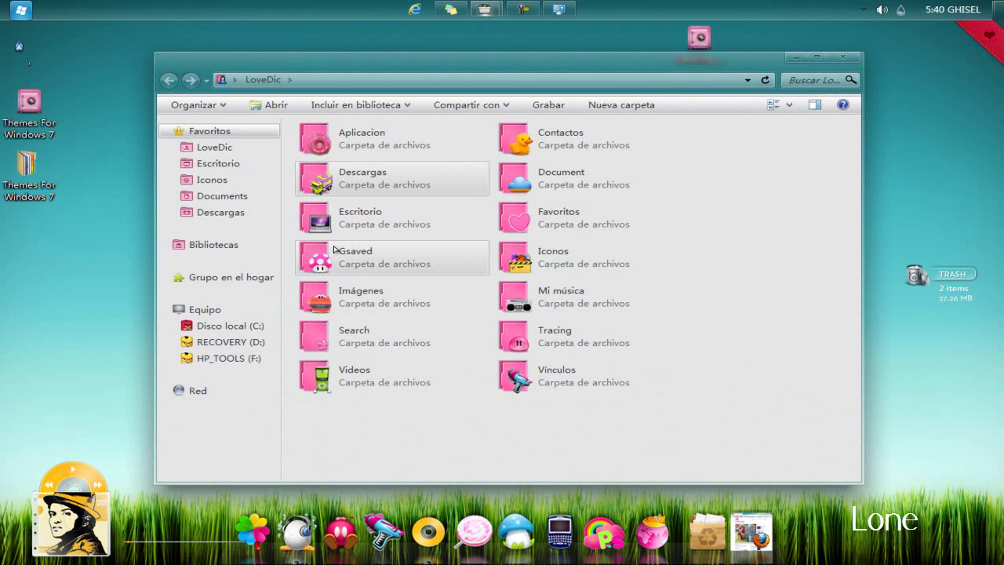
click(209, 310)
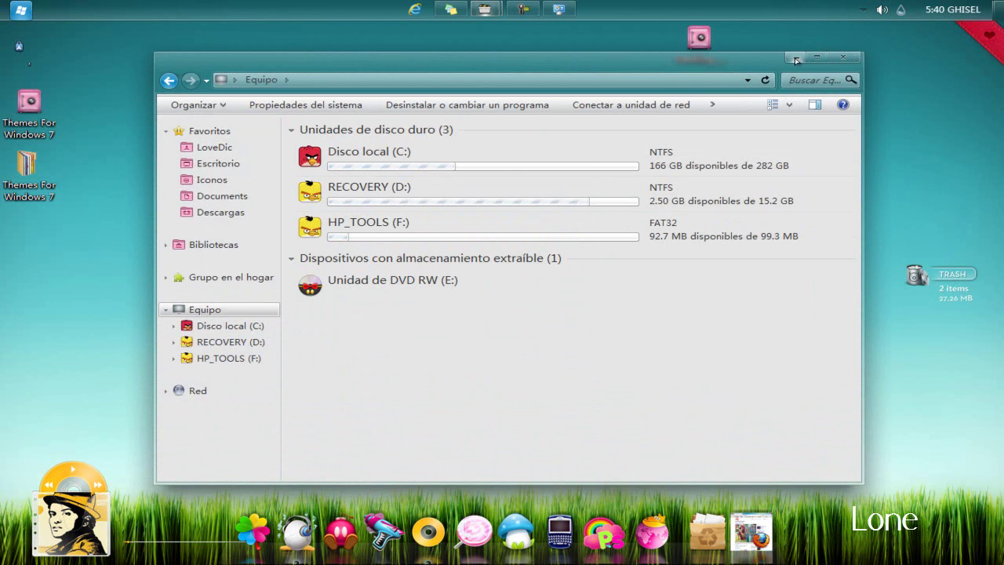
click(846, 59)
- Select the NFS Hot Pursuit folder in Themes For Windows 7 and apply the NFS Hot Pursuit theme in the Personalization settings
click(499, 3)
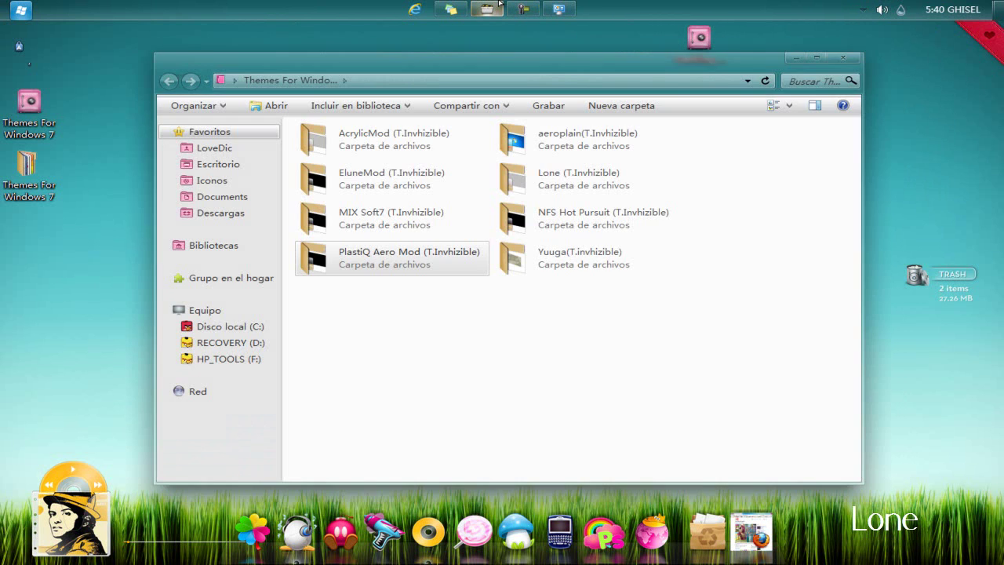
click(559, 235)
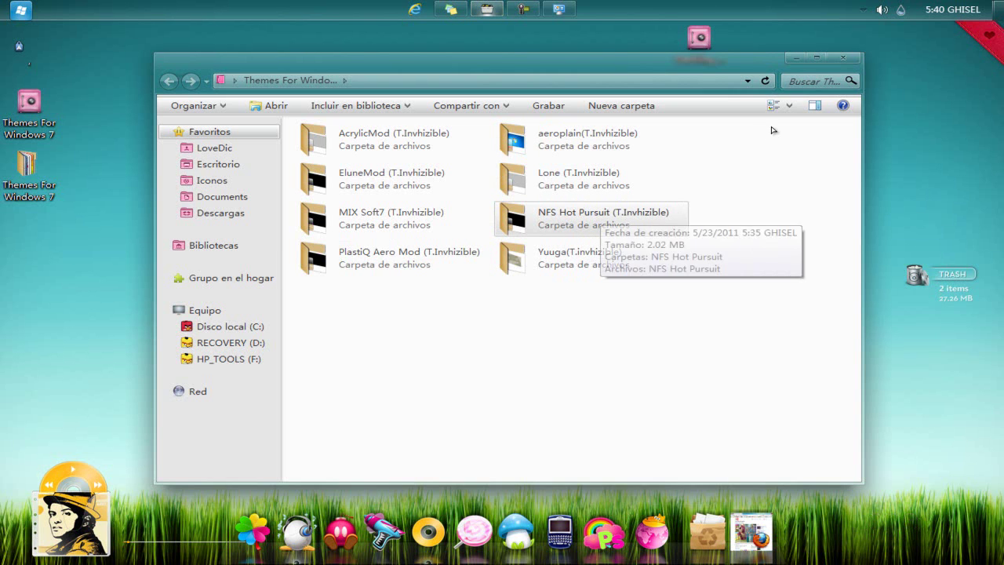
click(795, 57)
click(567, 7)
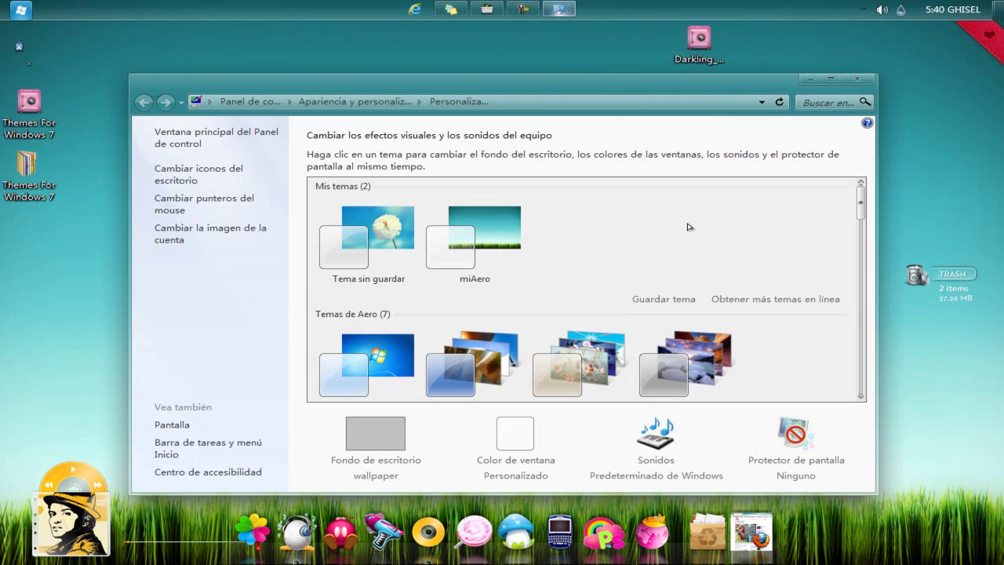
drag(861, 210, 861, 309)
click(475, 286)
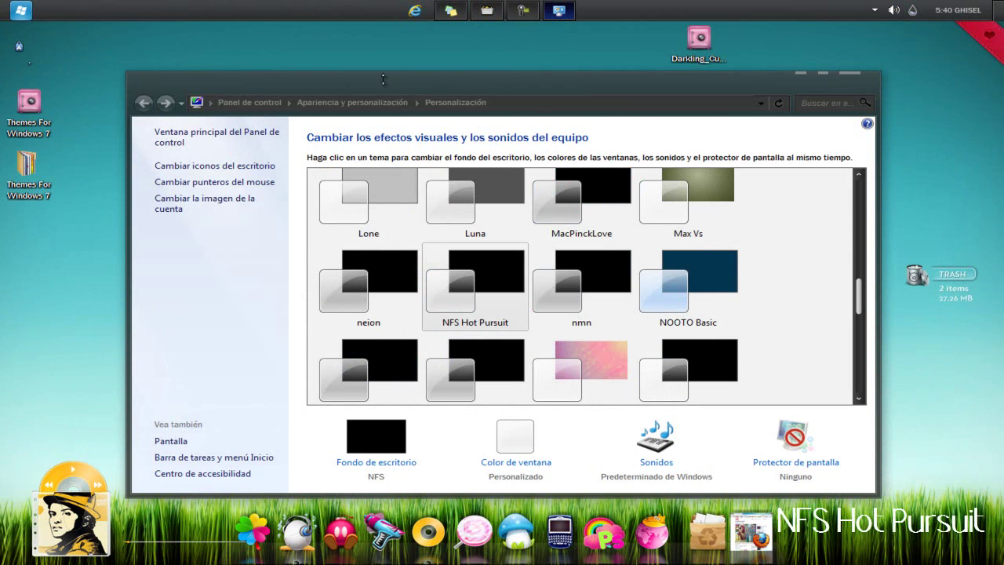
- Examine the taskbar and the Start menu's full program list under the NFS Hot Pursuit theme
drag(545, 81, 543, 82)
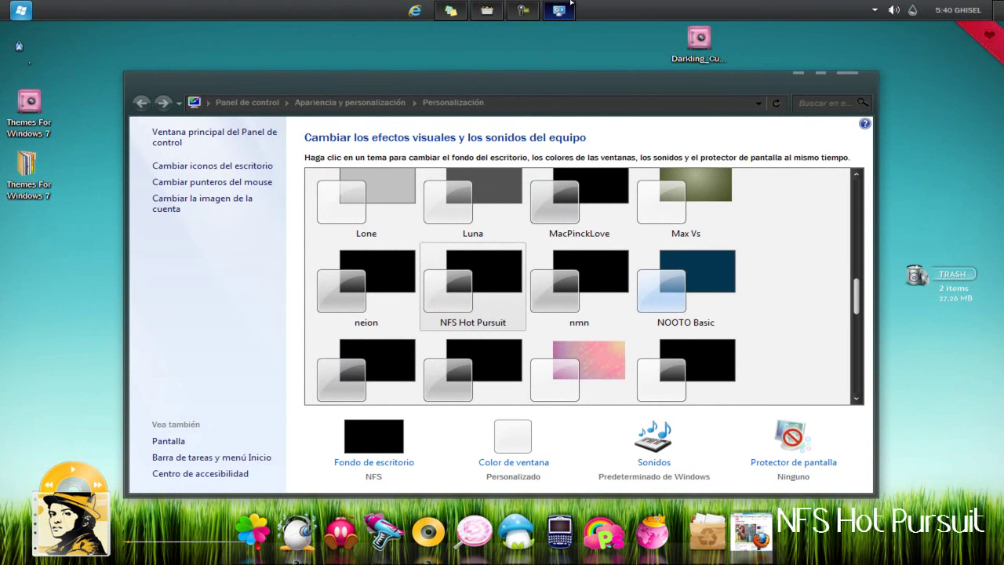
mouse_move(535, 3)
click(16, 8)
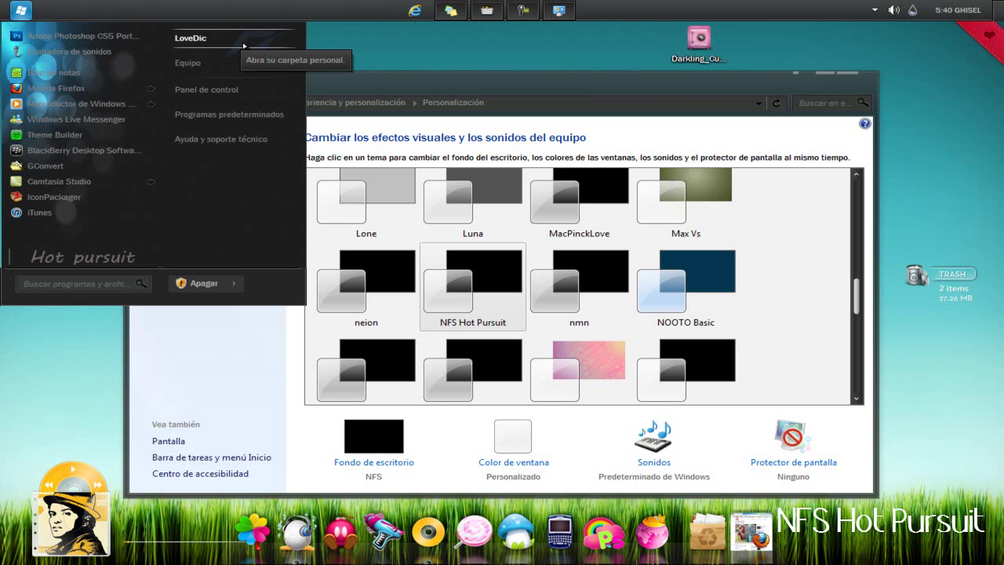
click(135, 254)
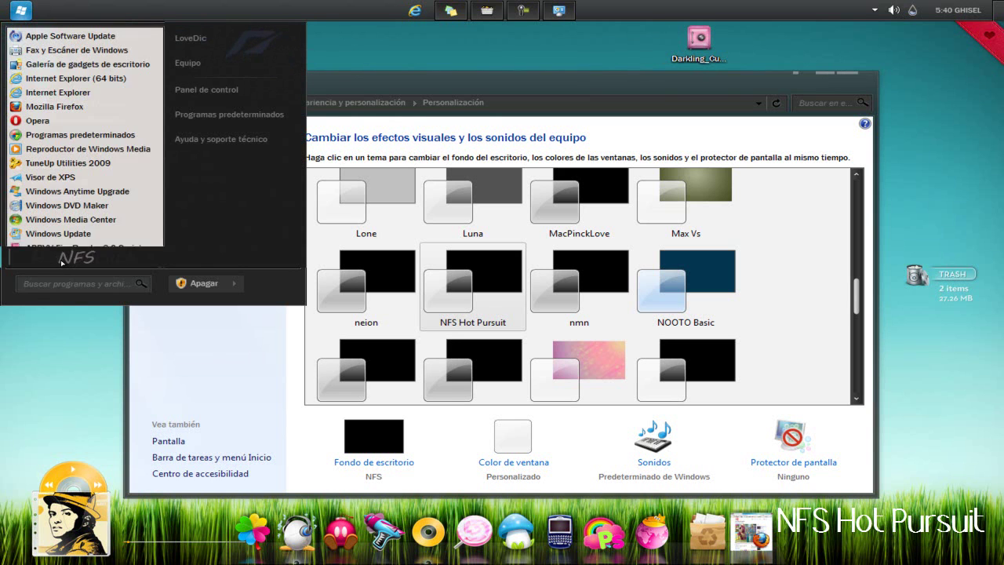
click(135, 253)
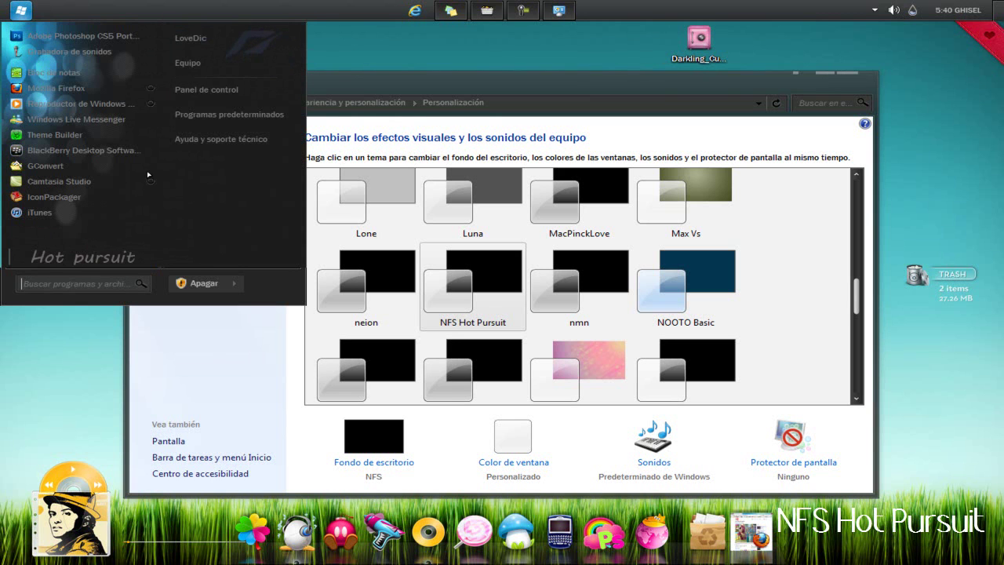
- Examine the personal user folder and the Equipo drive view under the NFS Hot Pursuit theme
click(200, 39)
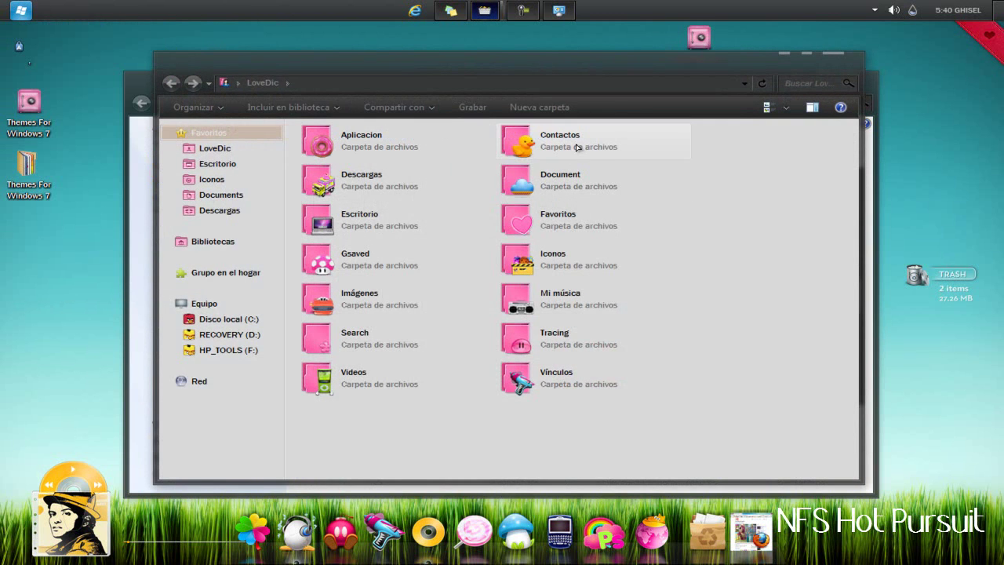
click(211, 303)
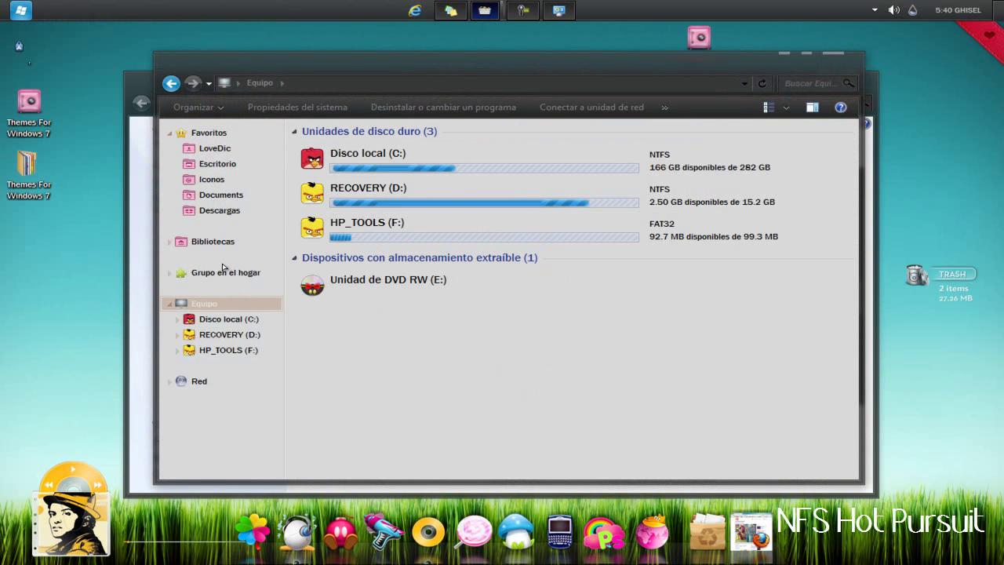
click(834, 54)
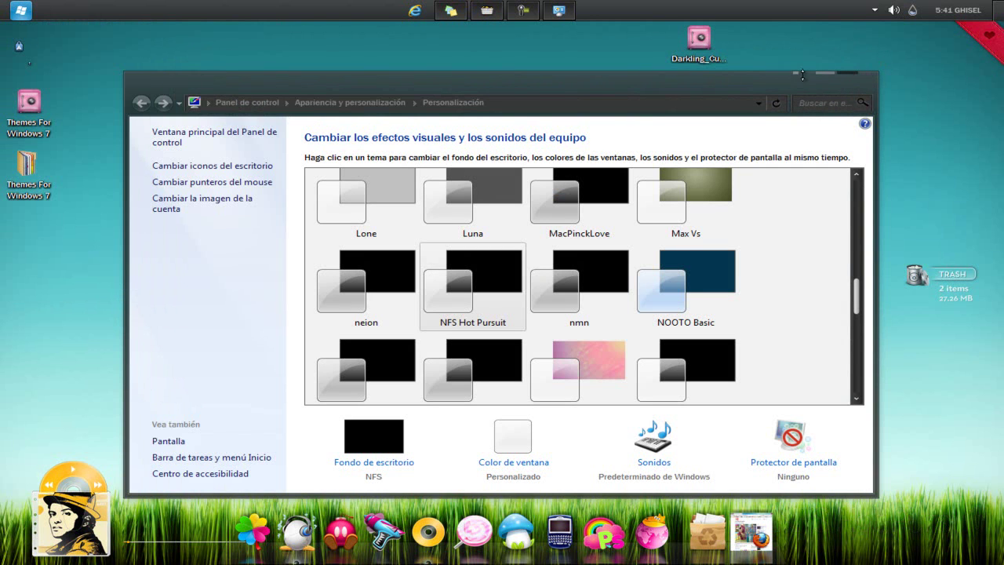
- Select the Yuuga folder in Themes For Windows 7 and apply the YuugaPnk2 theme in the Personalization settings
click(560, 12)
click(488, 10)
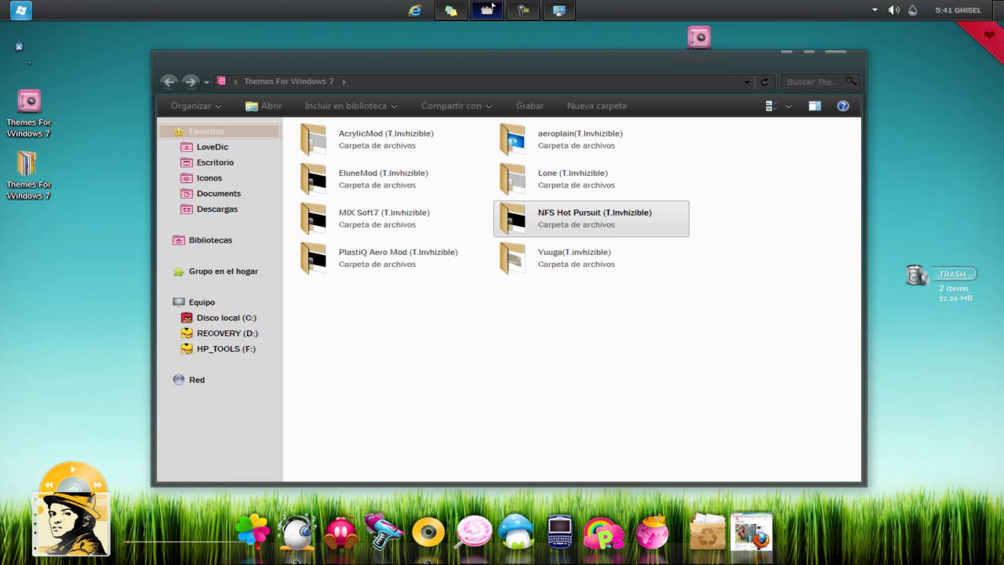
click(610, 259)
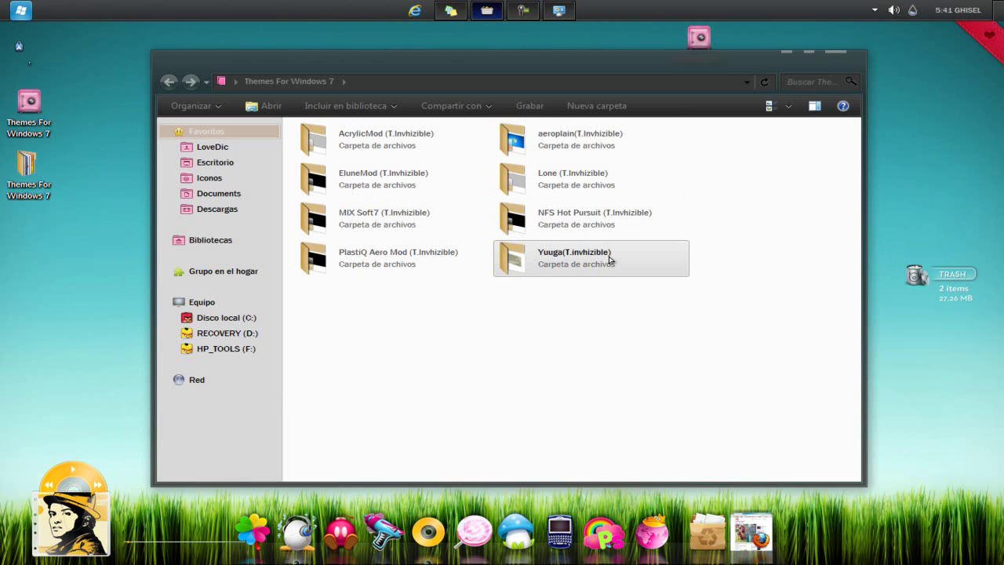
click(787, 53)
click(559, 13)
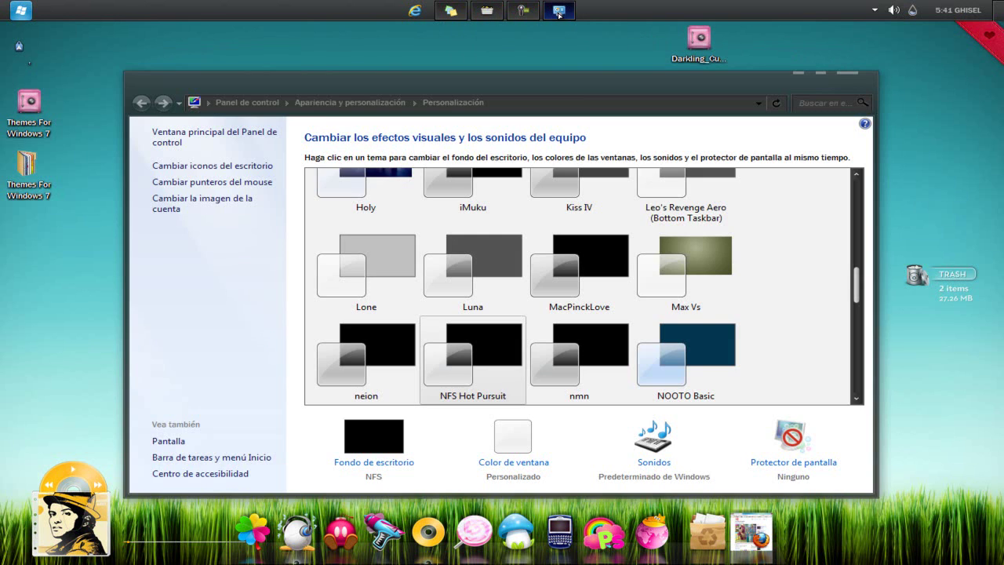
scroll(840, 262, down, 5)
click(713, 236)
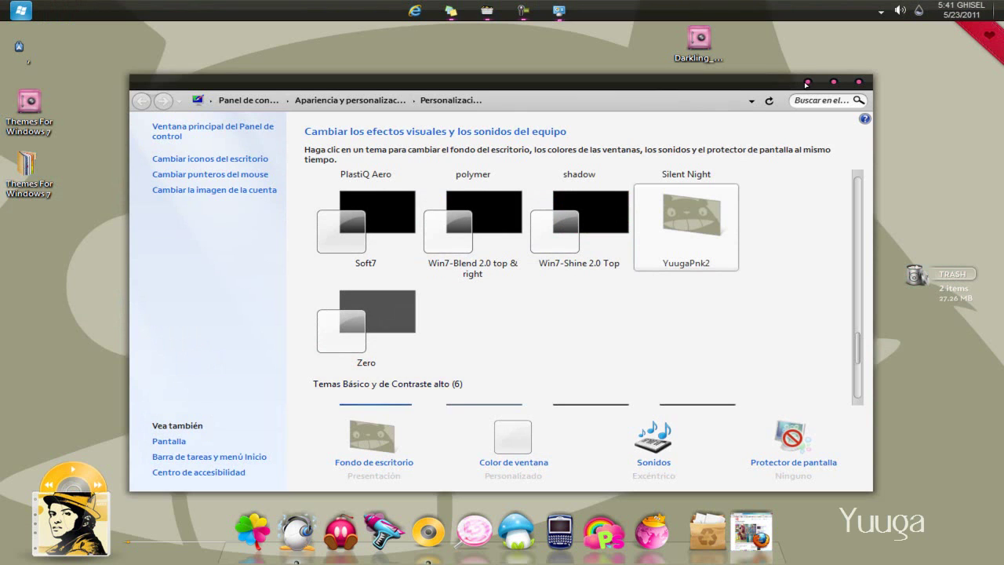
click(807, 81)
- Examine the Start menu and its full program list under the YuugaPnk2 theme
click(21, 10)
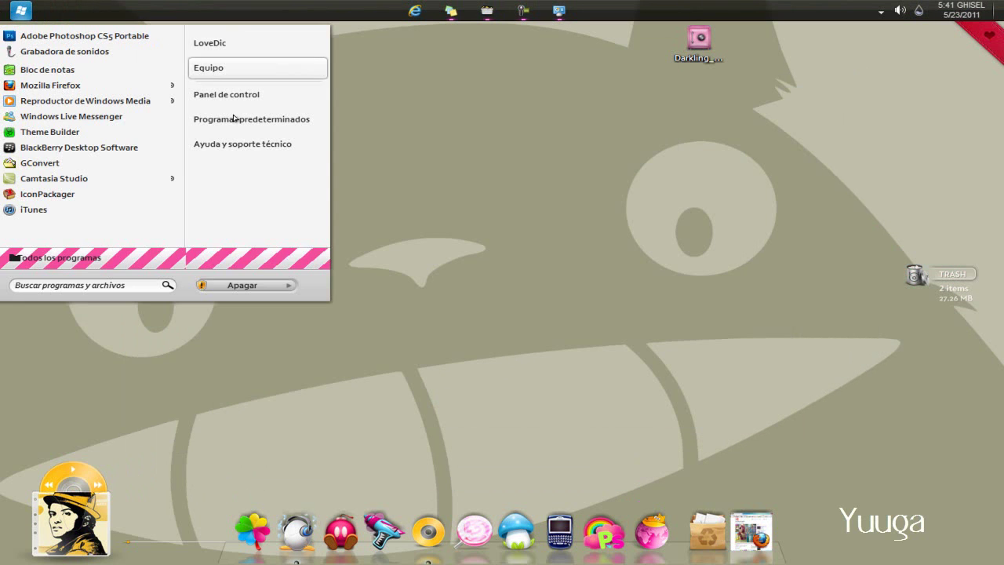
click(80, 266)
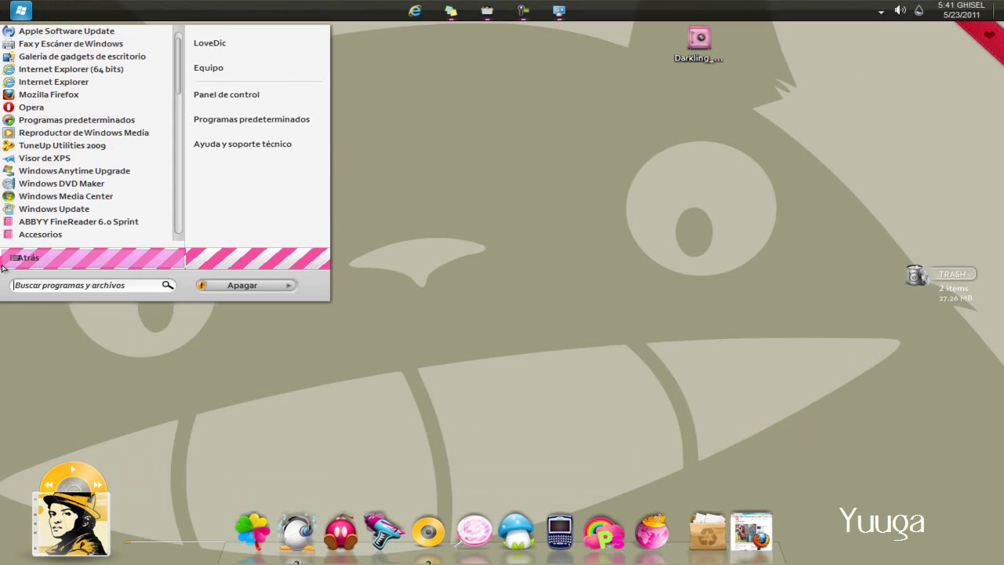
click(58, 260)
click(58, 261)
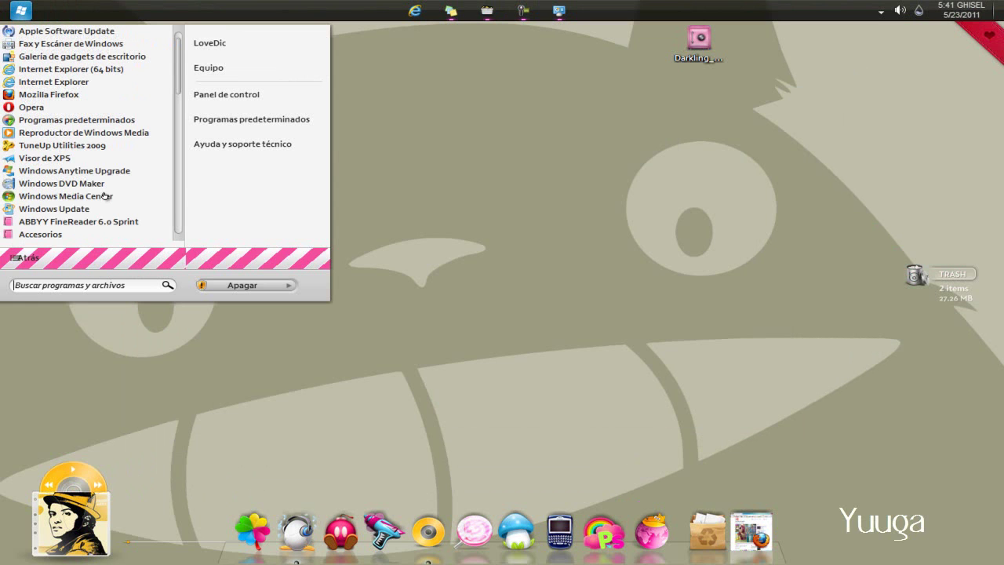
scroll(126, 204, down, 2)
- Examine the personal user folder and the Equipo drive view under the YuugaPnk2 theme
click(264, 40)
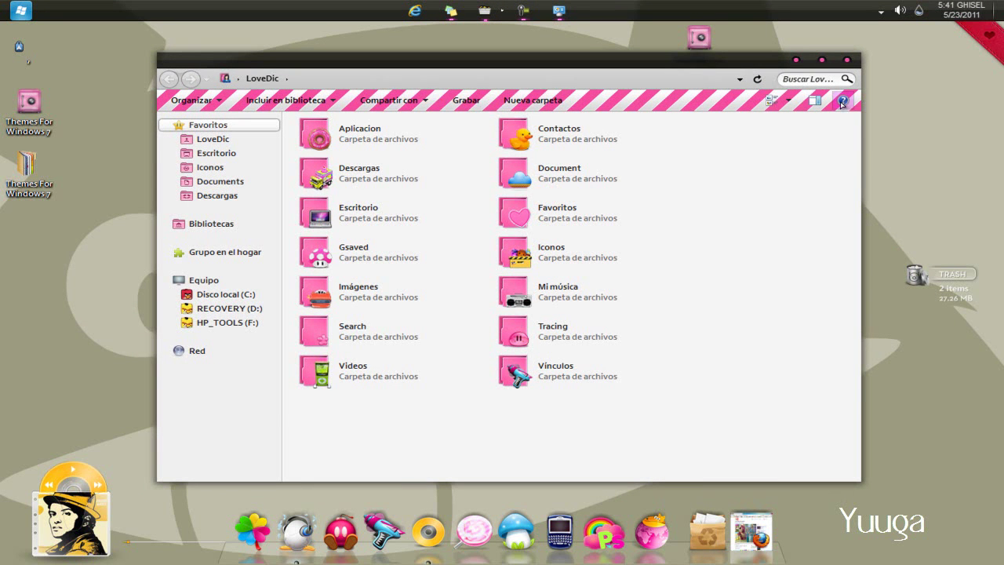
click(193, 280)
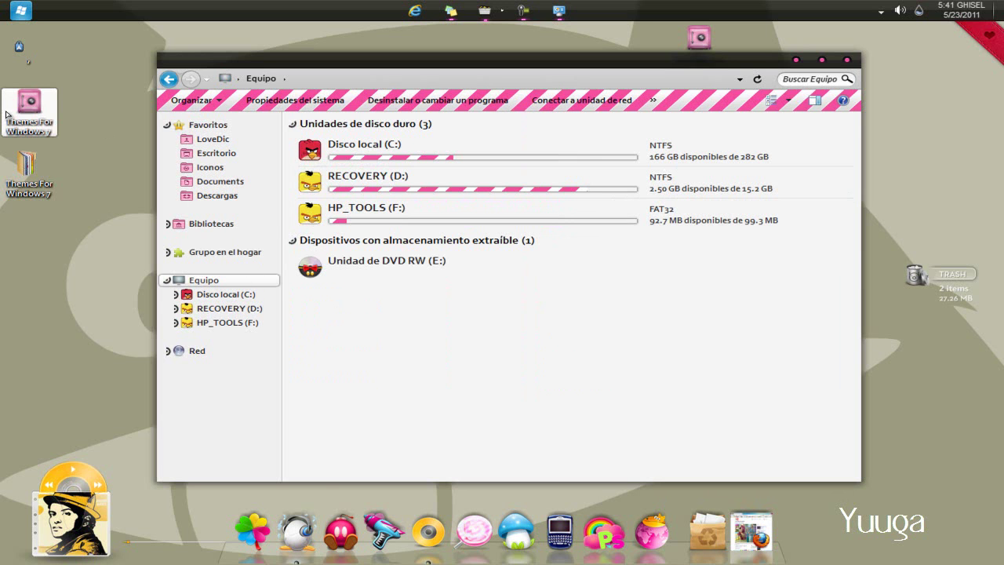
right_click(34, 168)
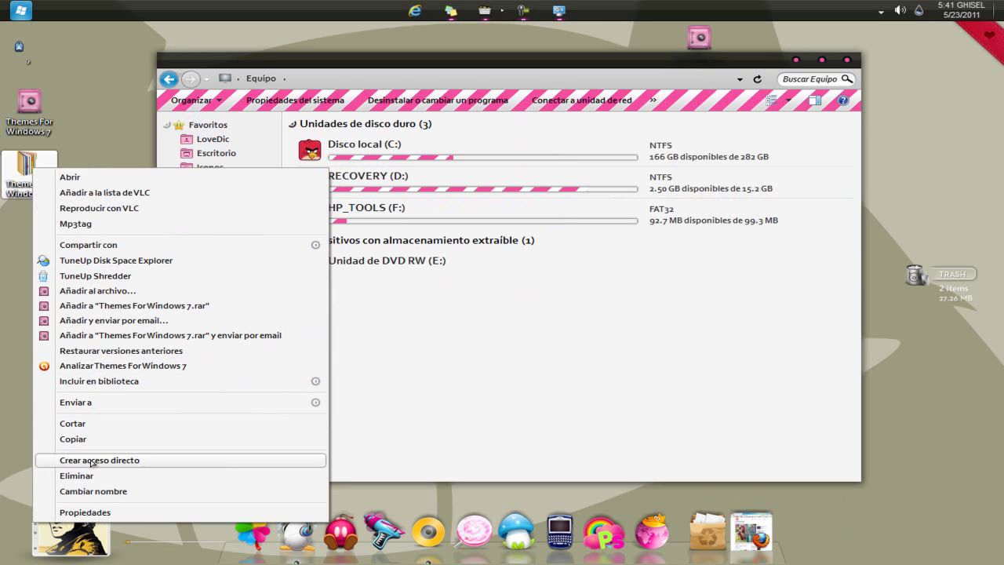
click(78, 475)
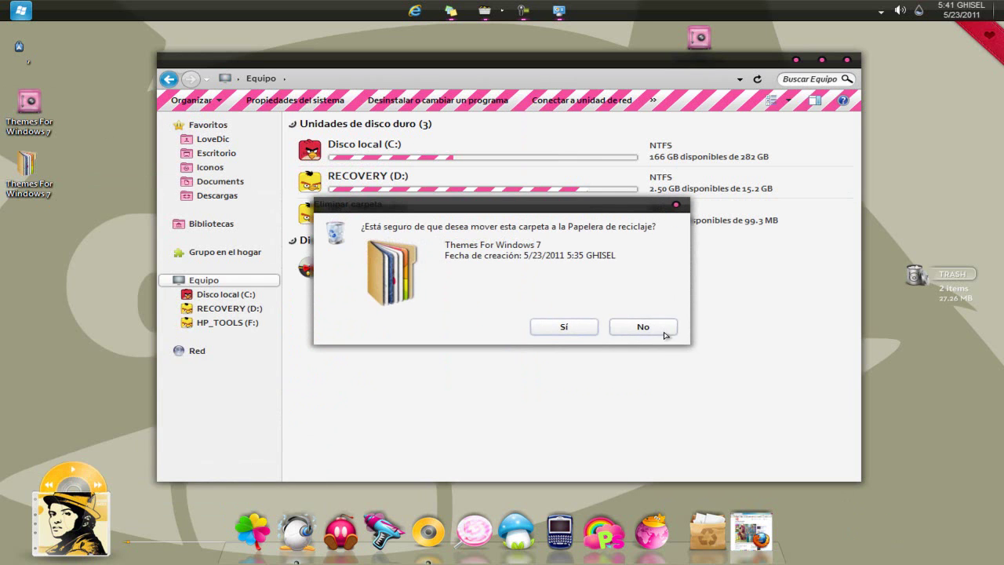
click(677, 206)
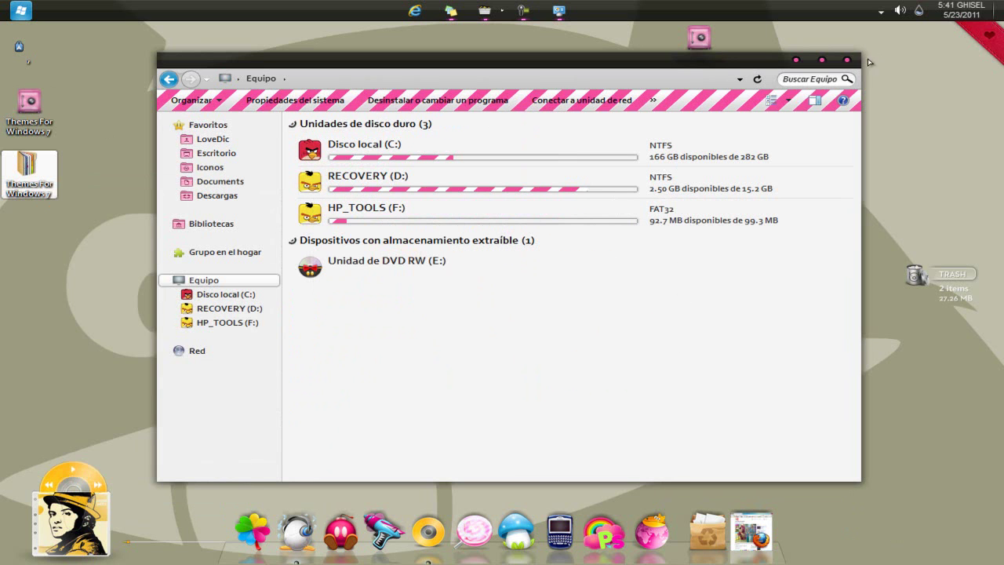
- Disable transparency in the Personalization window color settings and minimize the Equipo window behind it
click(557, 10)
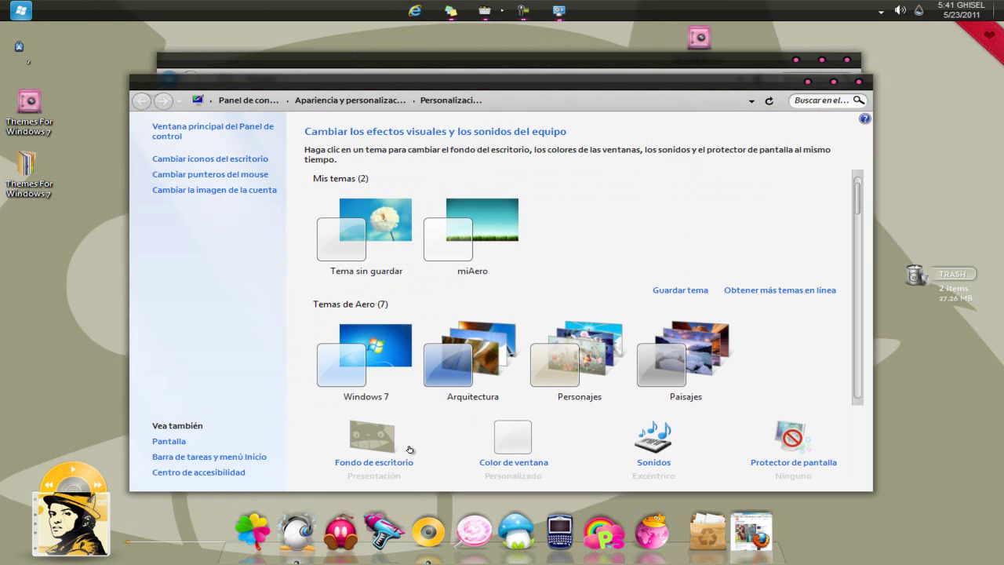
click(502, 457)
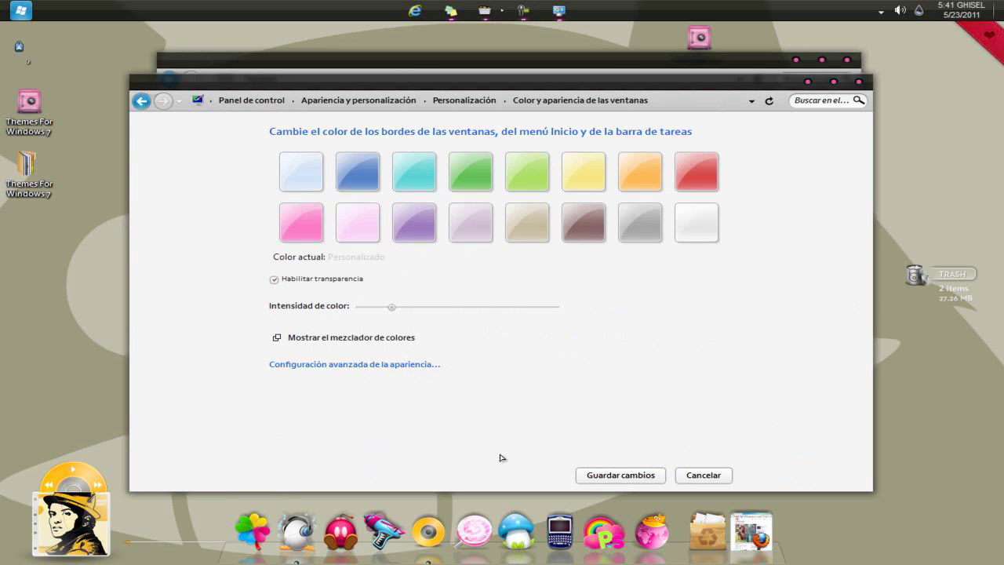
click(142, 100)
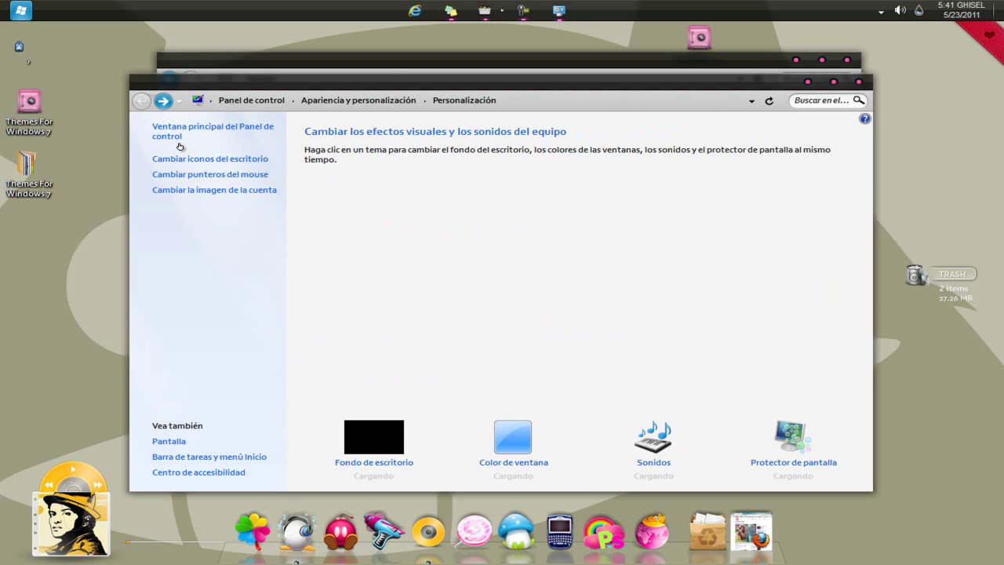
click(527, 432)
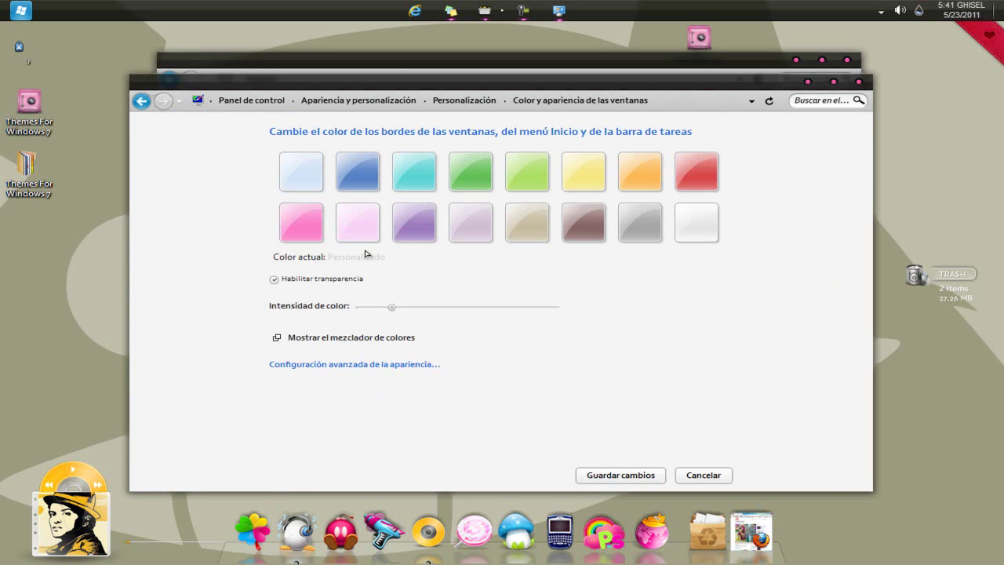
click(273, 280)
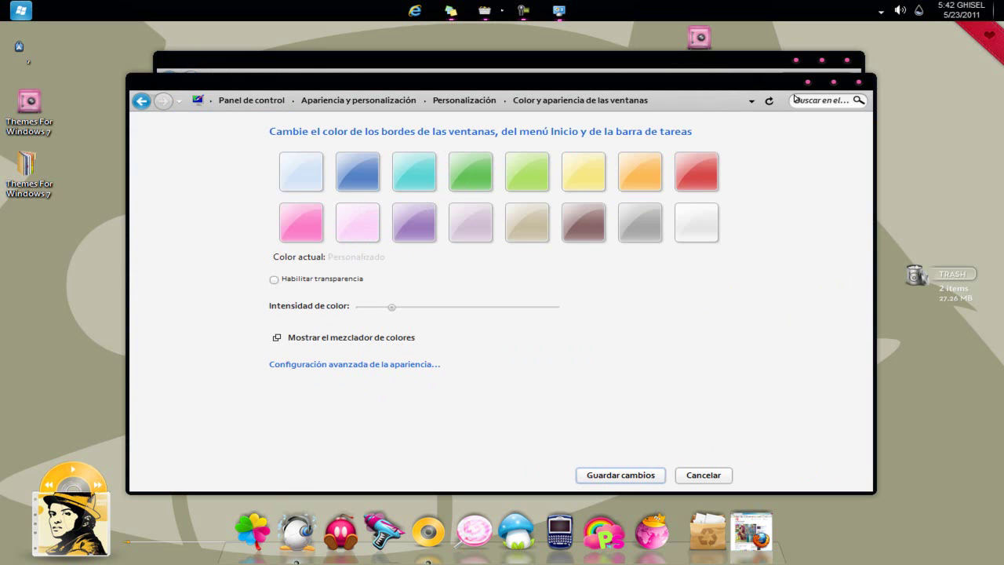
click(796, 62)
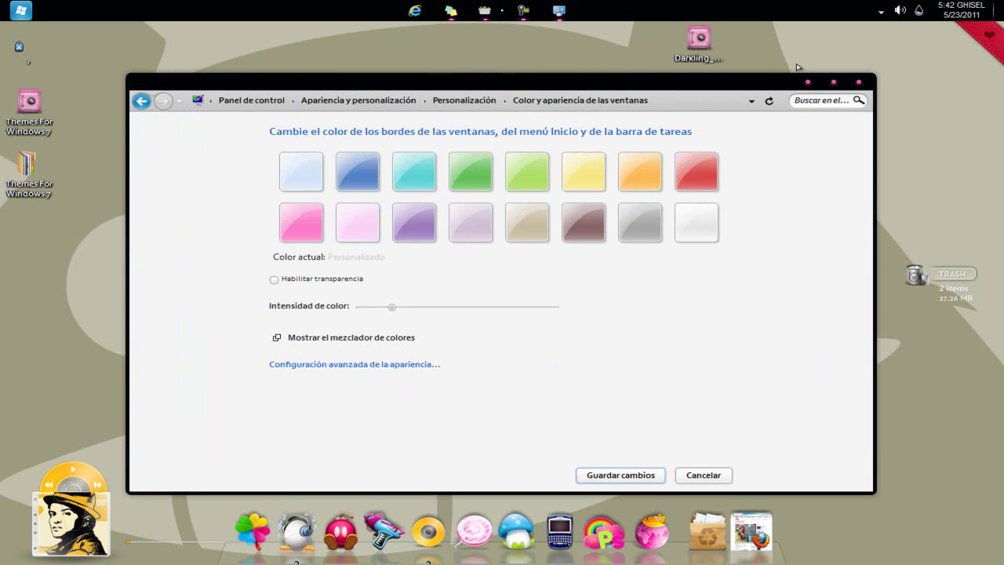
- Switch window transparency on and off again, and choose the lightest window color swatch with a lower color intensity
click(295, 283)
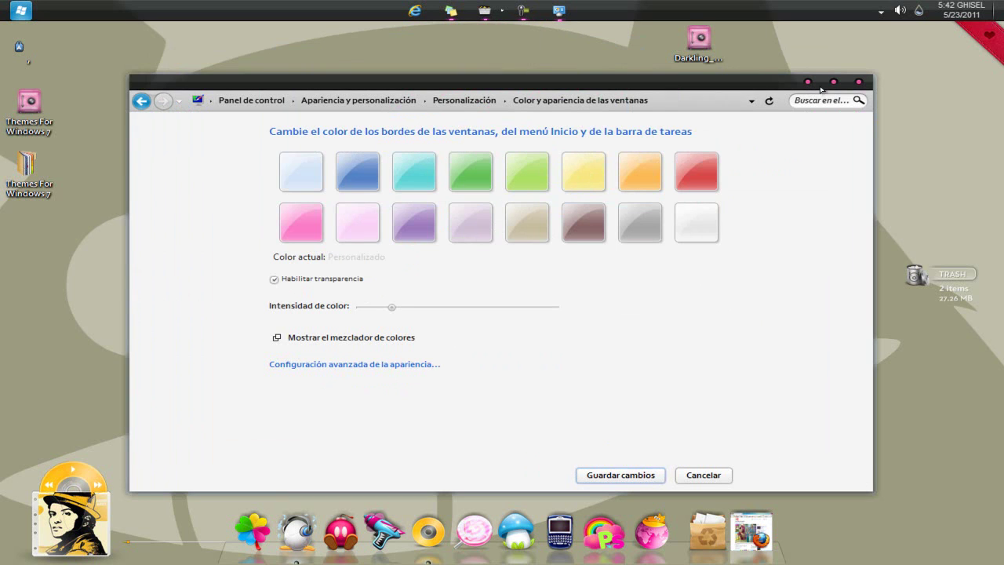
click(322, 282)
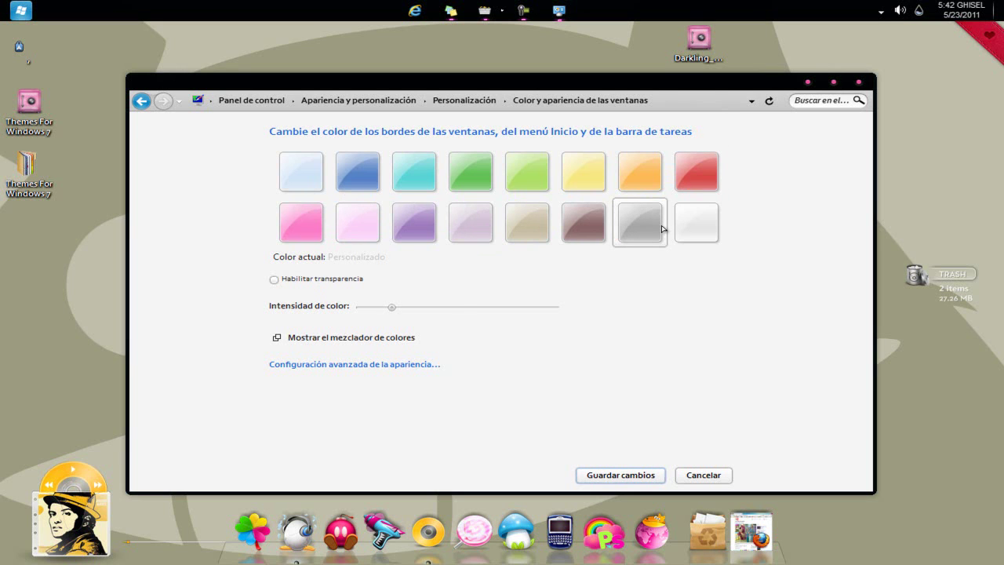
click(718, 227)
drag(417, 307, 342, 305)
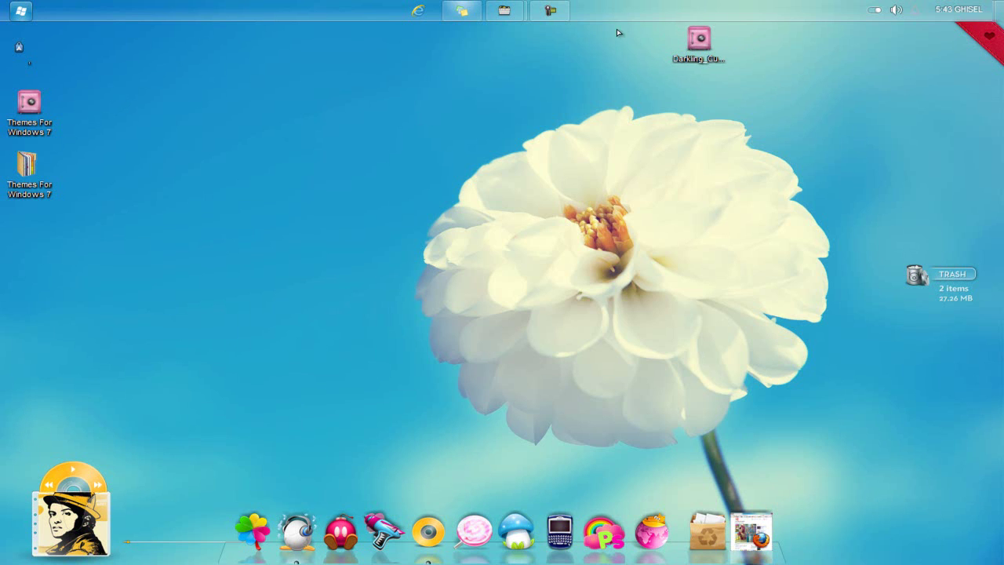
- Examine the Equipo window's transparent frame by moving it around the desktop under the flower wallpaper theme, and close it
click(52, 169)
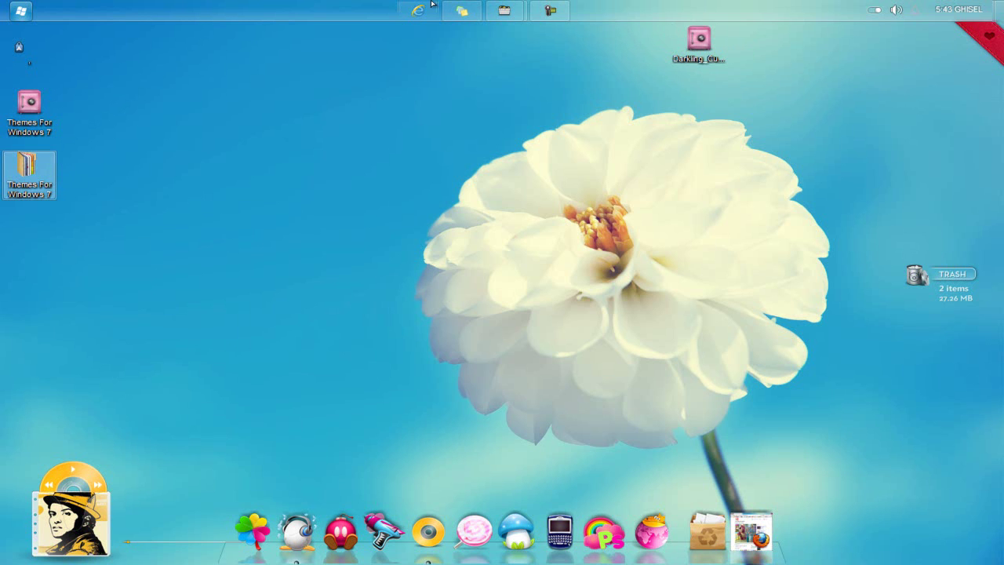
click(505, 10)
click(642, 50)
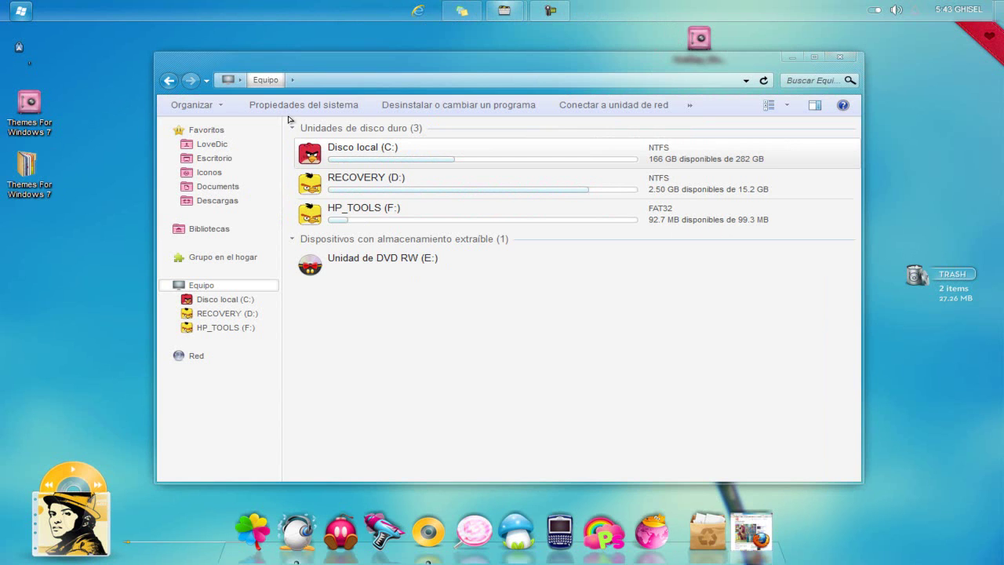
drag(309, 62, 288, 62)
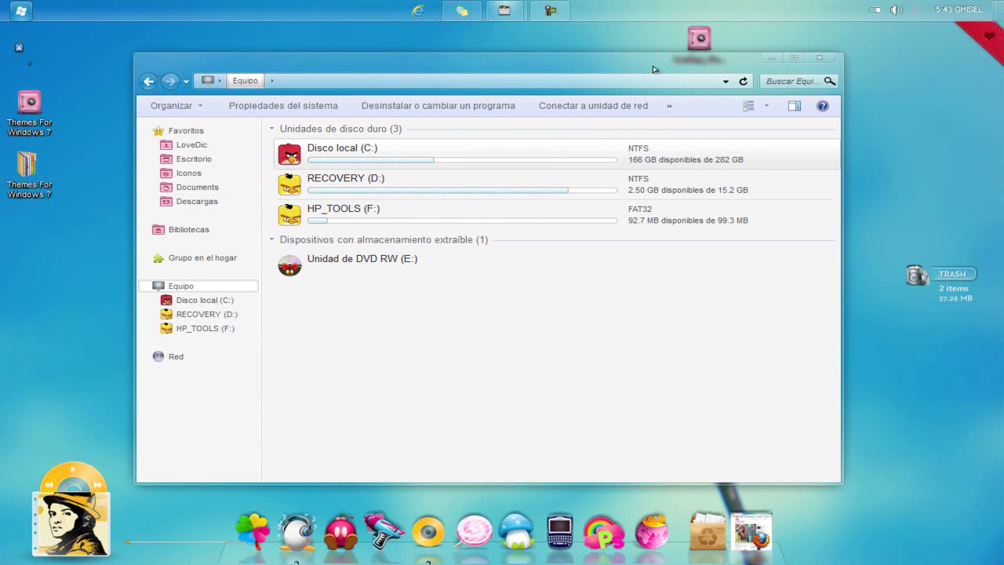
drag(653, 69, 654, 60)
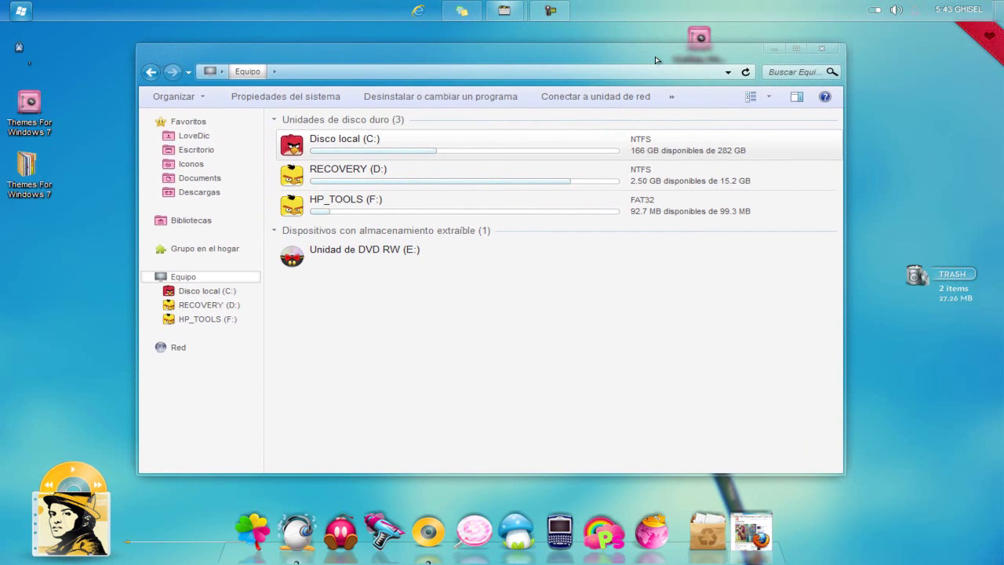
click(821, 50)
- Open Equipo and browse to the Windows\Resources\Themes folder on Disco local (C:)
key(super)
click(227, 78)
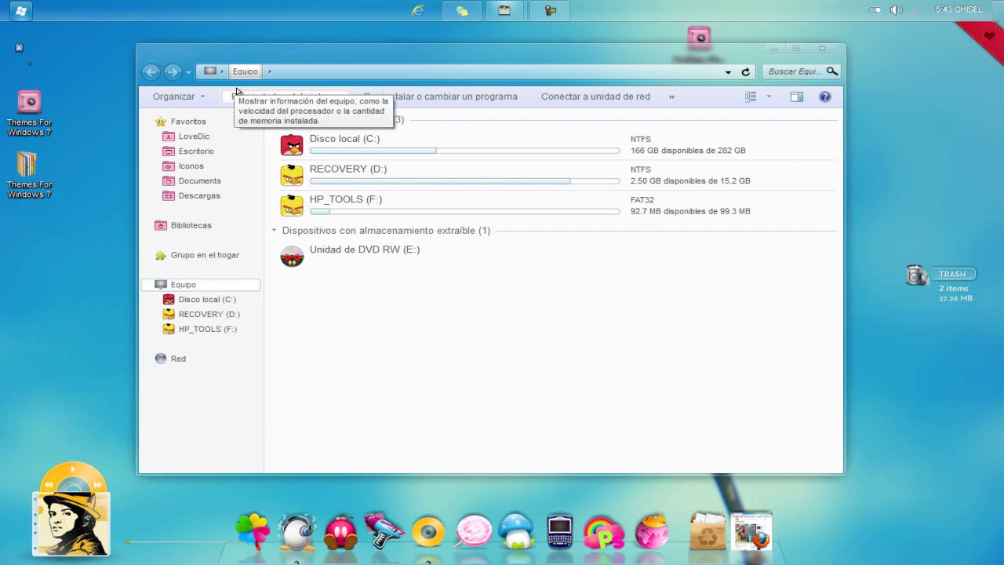
double_click(495, 141)
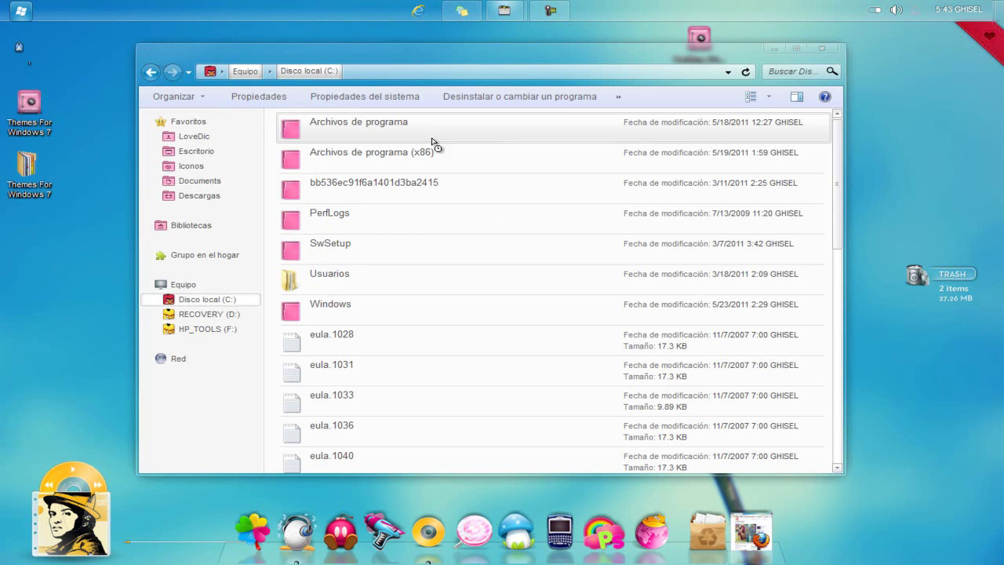
double_click(391, 305)
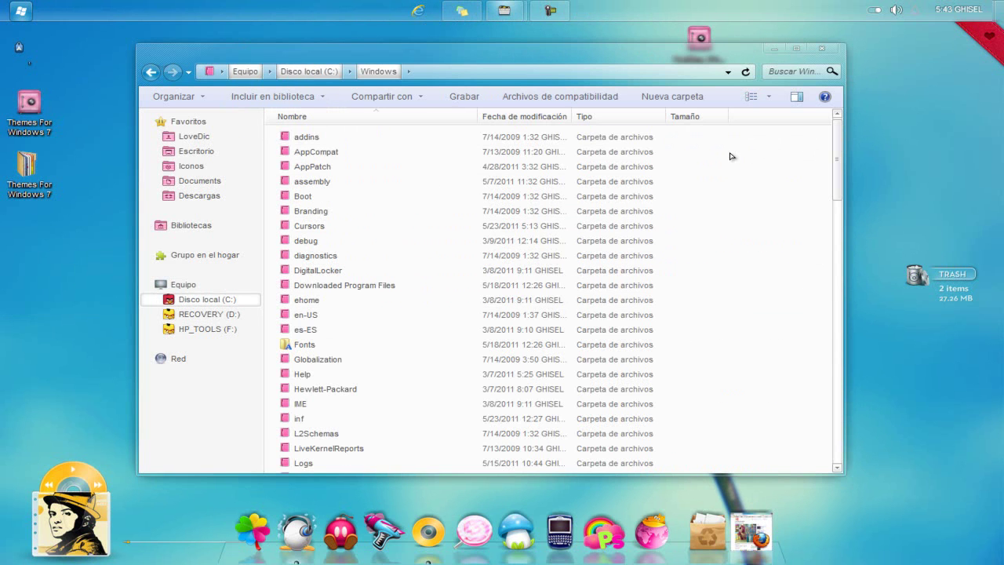
key(r)
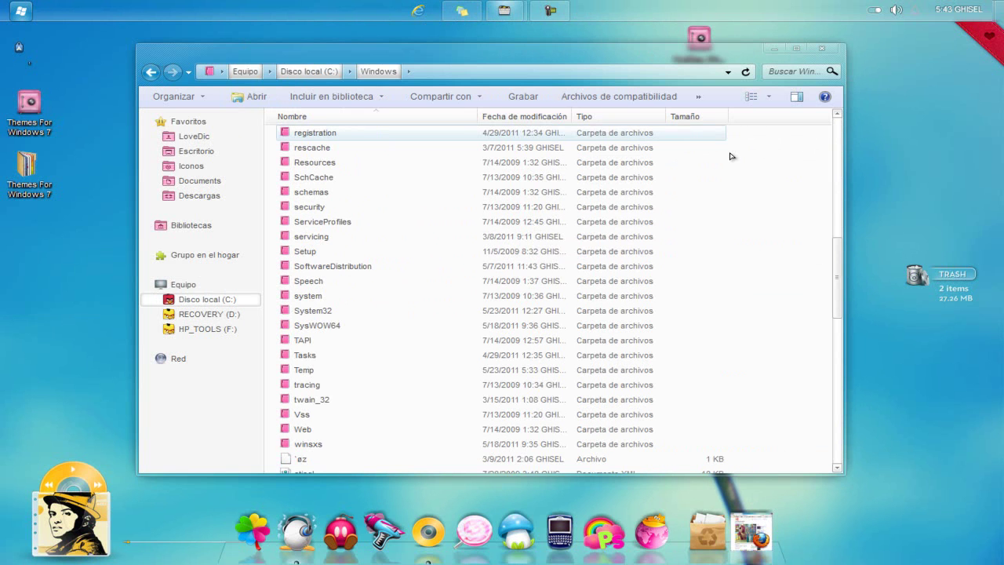
double_click(326, 164)
double_click(326, 153)
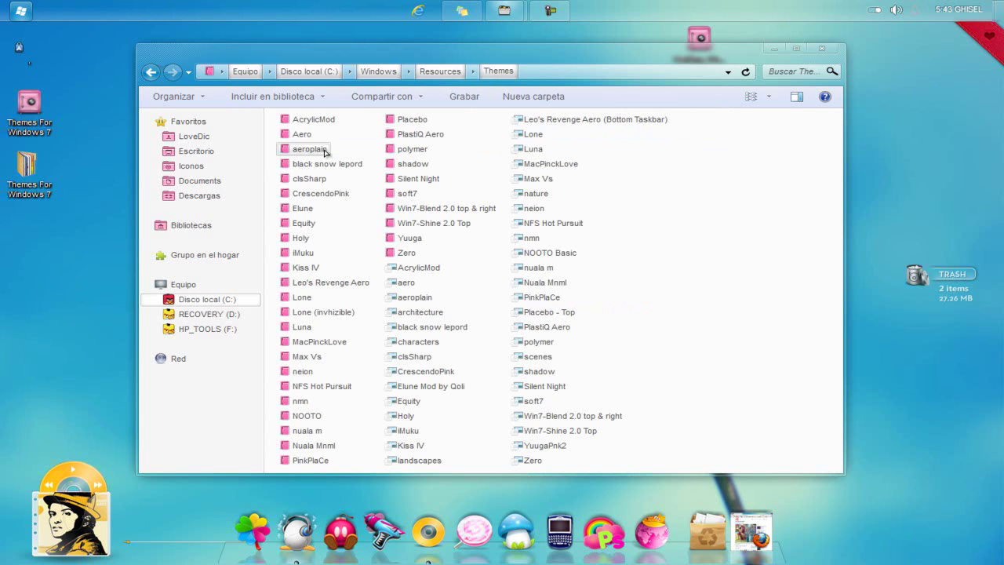
- Select the Yuuga theme's contents in the desktop's Themes For Windows 7 folder and bring the Resources\Themes window forward
double_click(27, 168)
drag(343, 62, 165, 60)
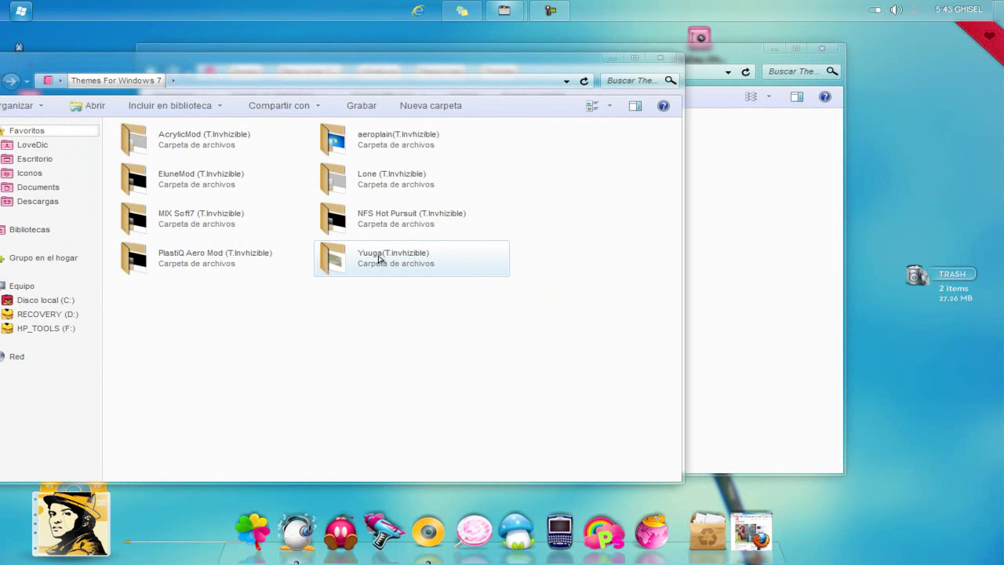
double_click(398, 269)
drag(207, 231, 108, 134)
drag(200, 201, 152, 150)
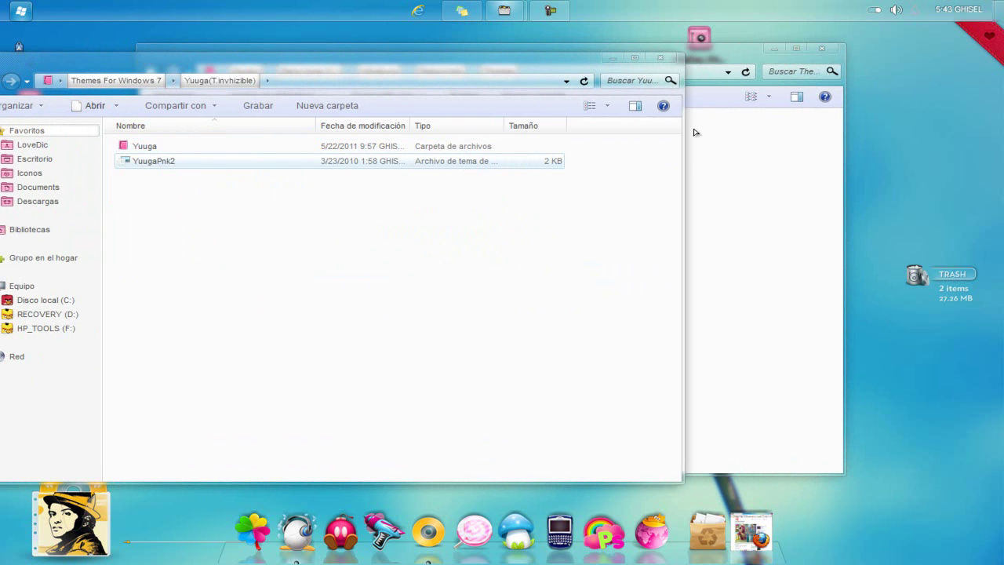
click(809, 175)
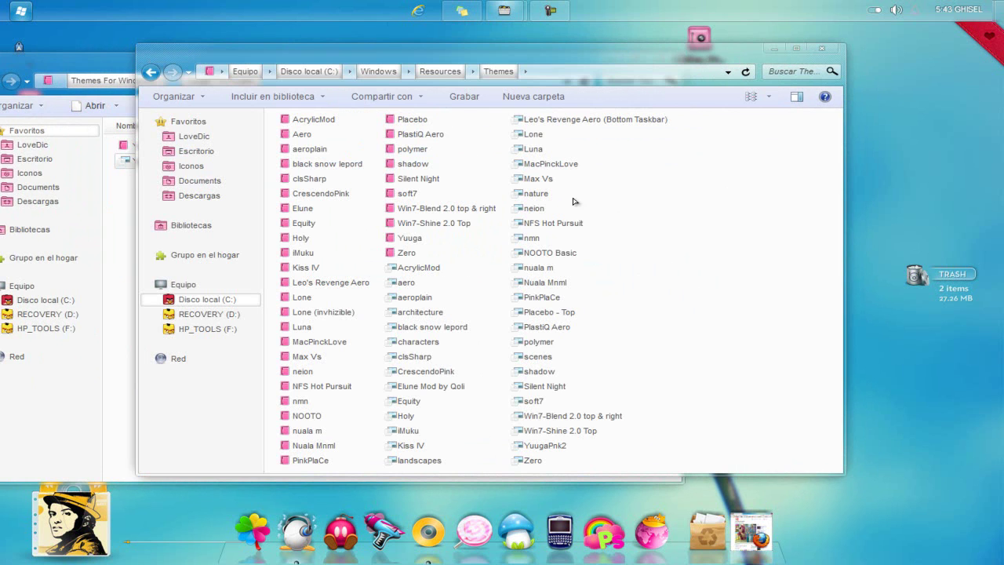
- Return to the Themes For Windows 7 window and select both the folder and the theme file inside EluneMod
click(81, 60)
drag(24, 79, 104, 85)
click(70, 87)
double_click(273, 188)
click(248, 167)
click(71, 87)
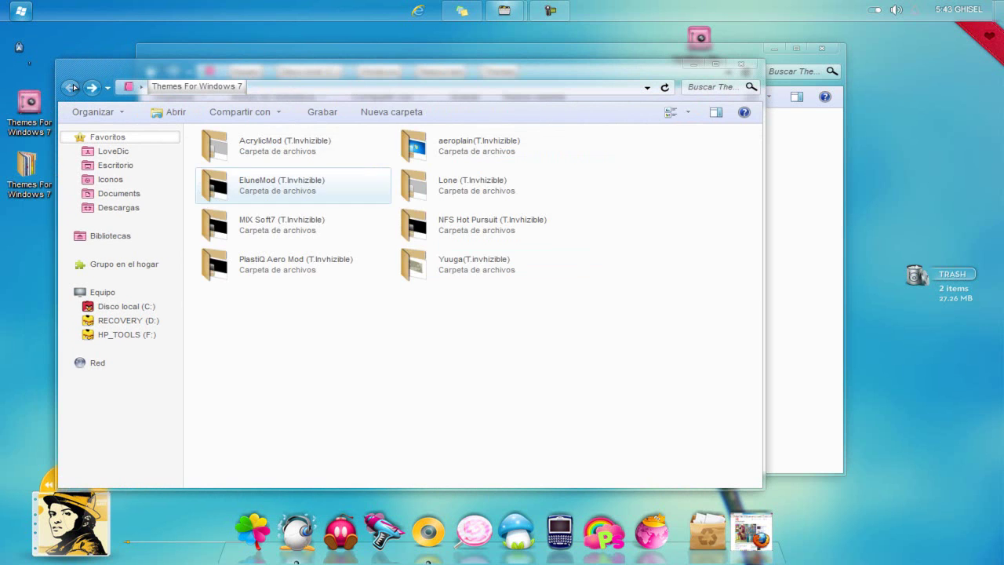
double_click(239, 187)
drag(279, 229, 240, 148)
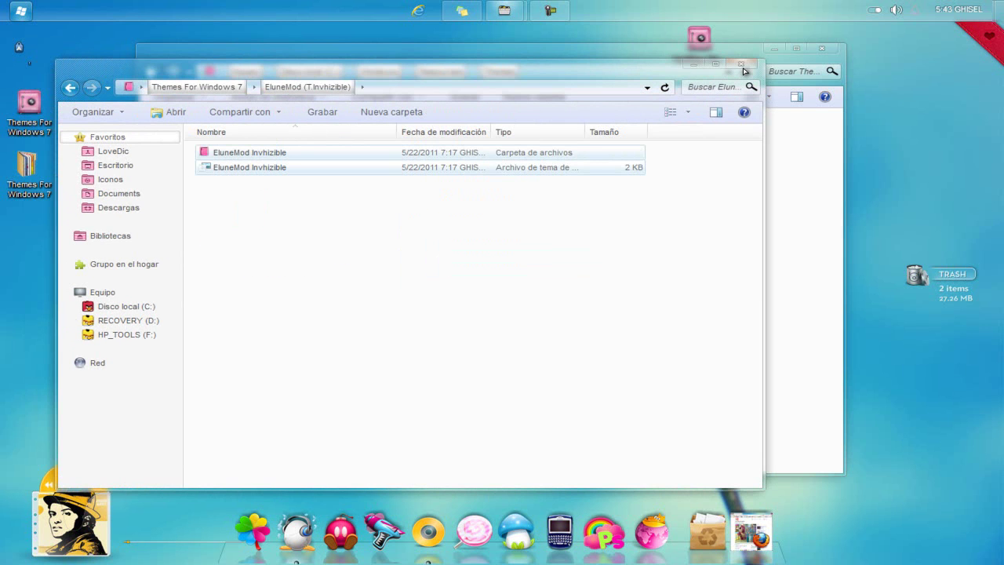
- Go back to the Themes For Windows 7 folder list, compare it with Resources\Themes, and close both Explorer windows
click(79, 91)
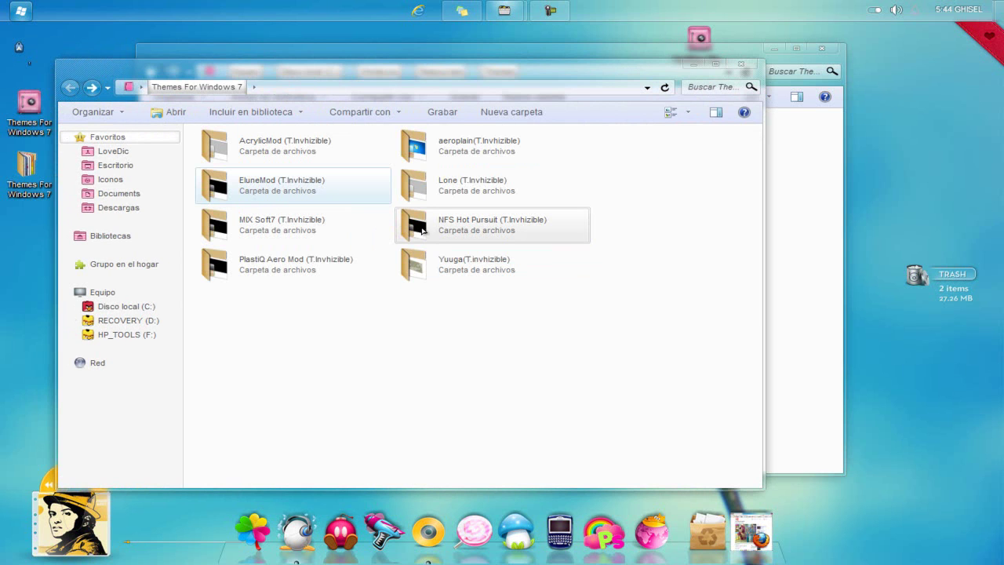
click(745, 190)
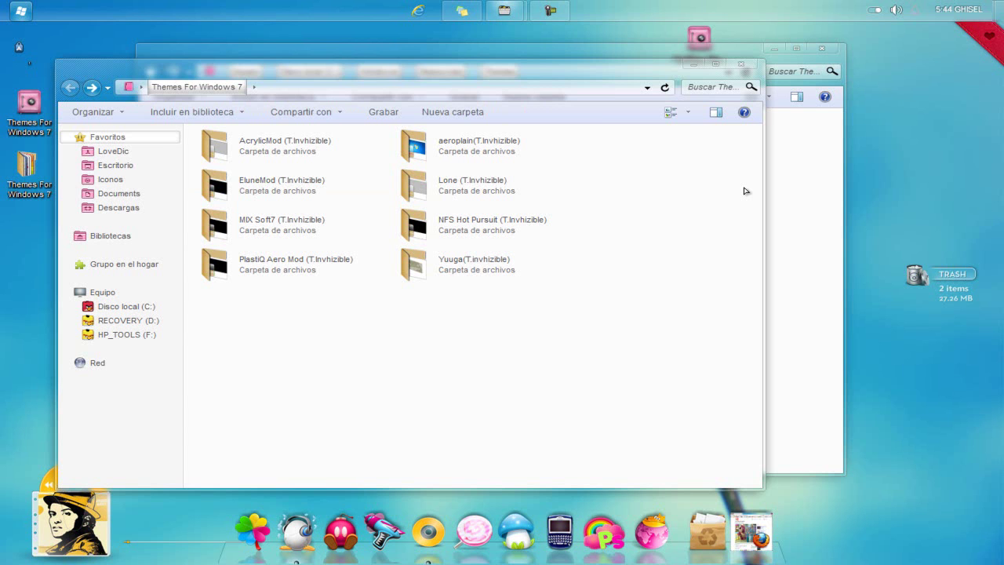
click(797, 215)
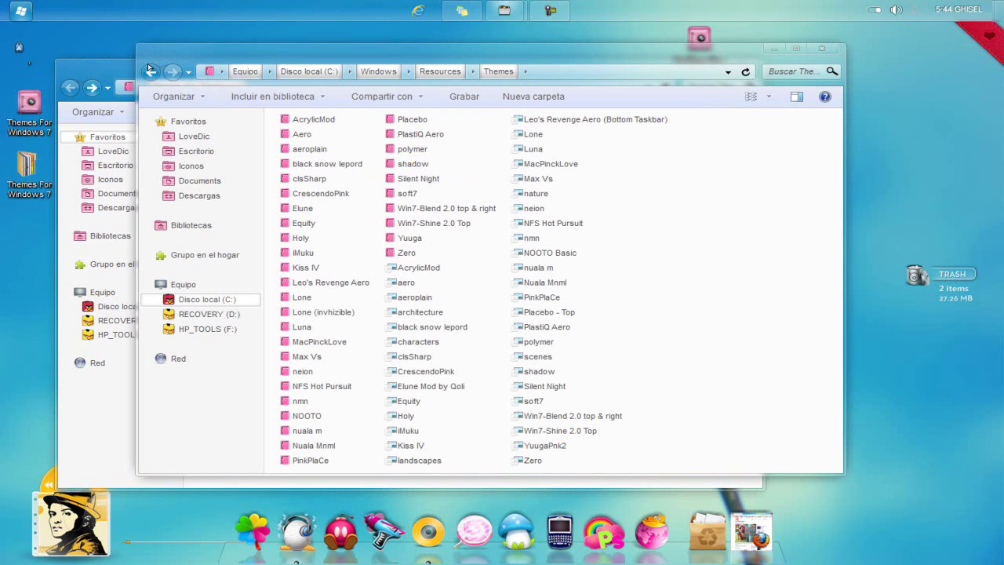
click(116, 64)
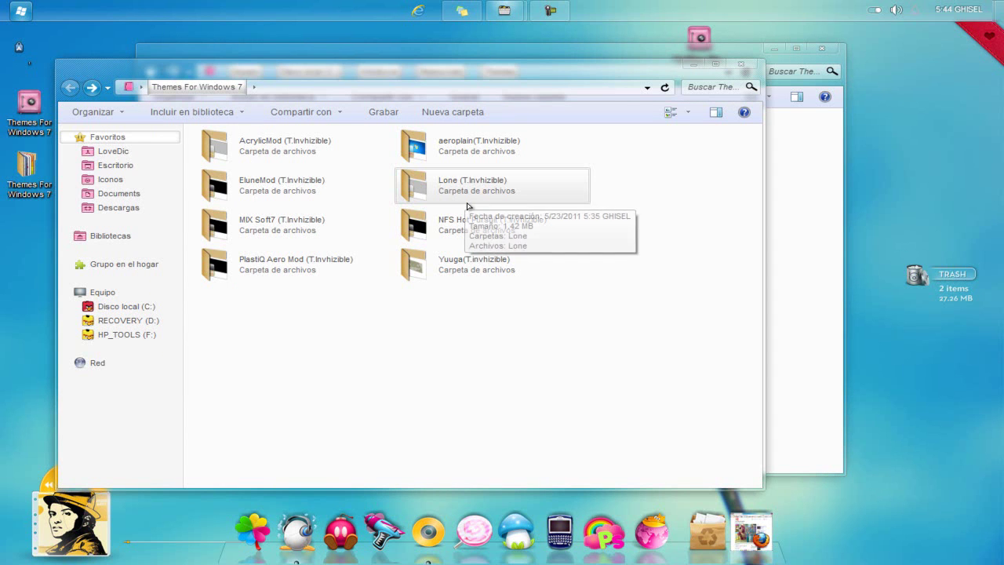
click(740, 66)
click(833, 51)
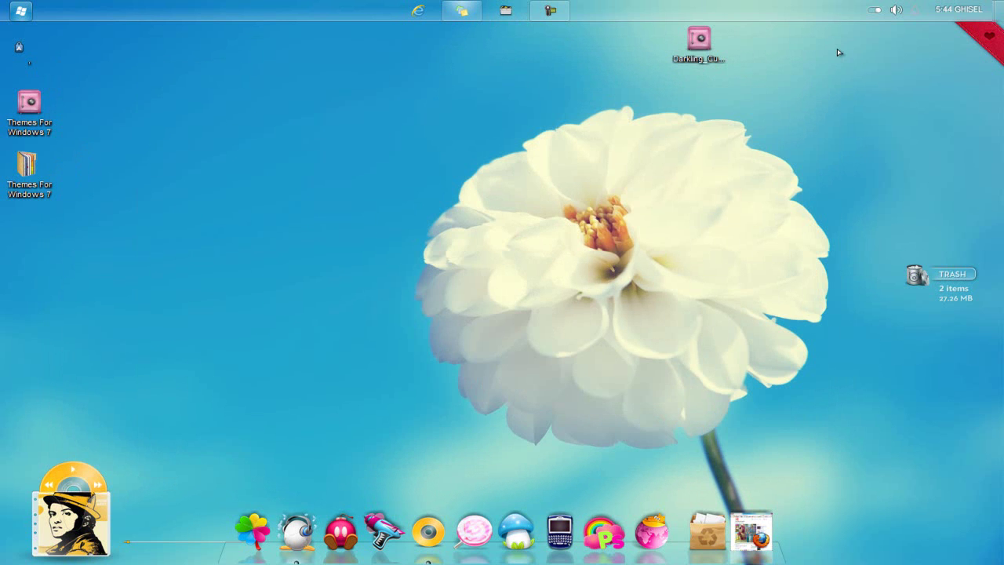
- Examine the Start menu and the Themes For Windows 7 folder under the flower wallpaper theme, and close the folder
click(14, 13)
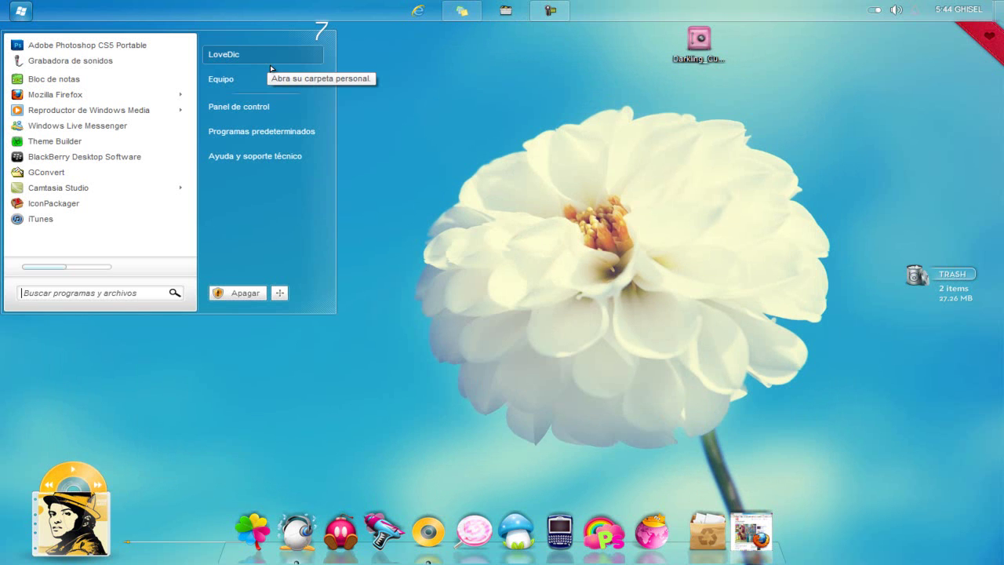
click(415, 67)
double_click(4, 173)
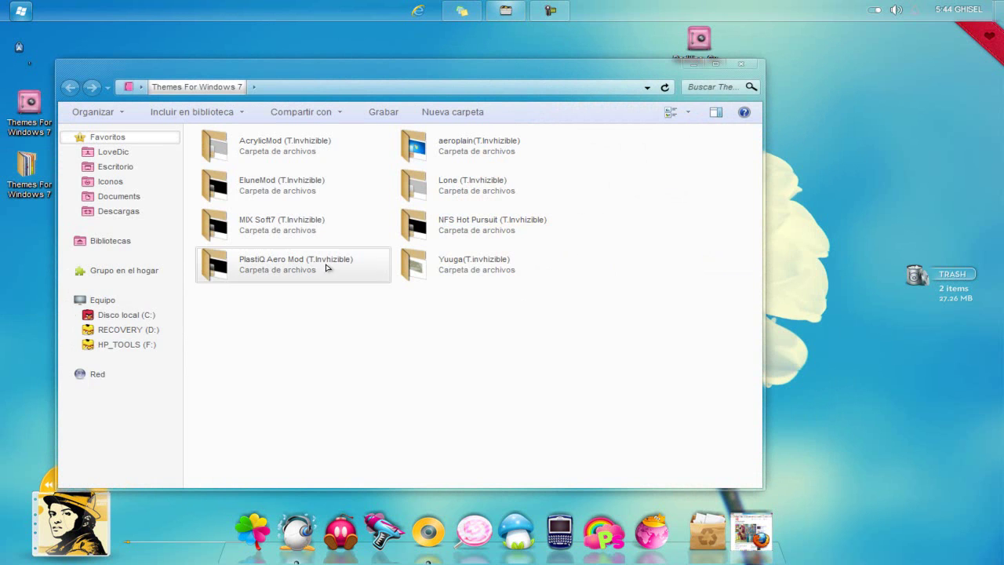
click(254, 273)
drag(292, 311, 212, 259)
click(306, 377)
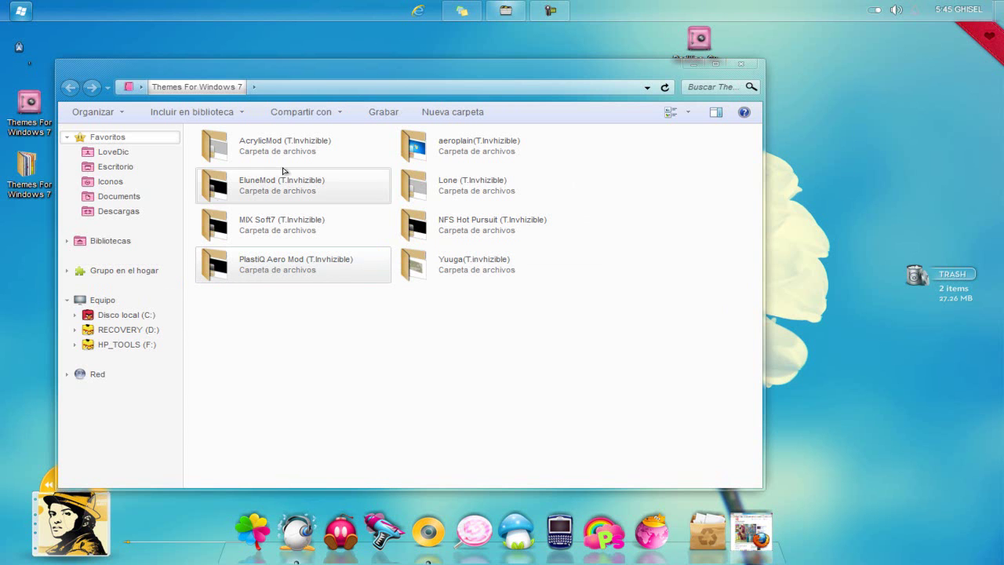
click(741, 65)
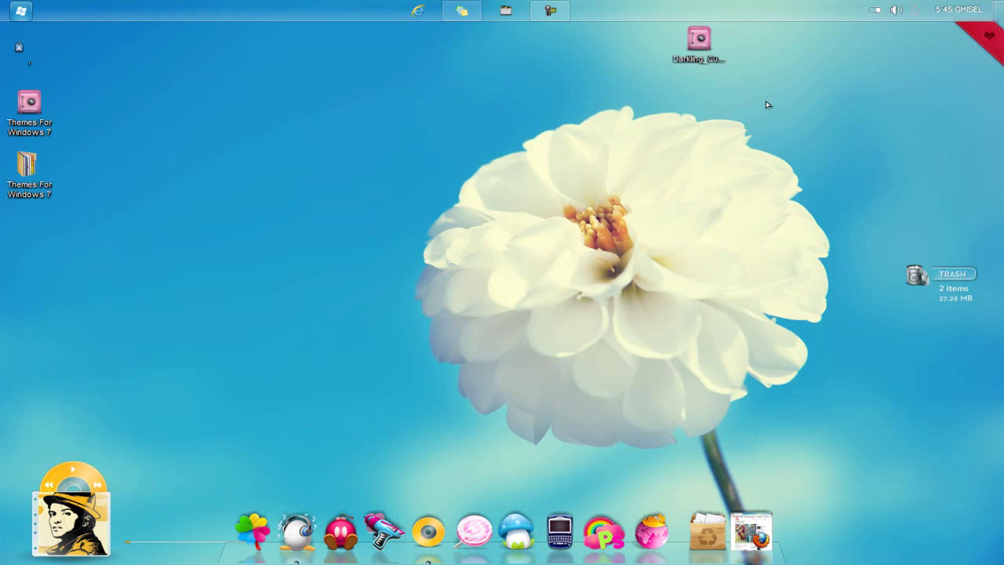